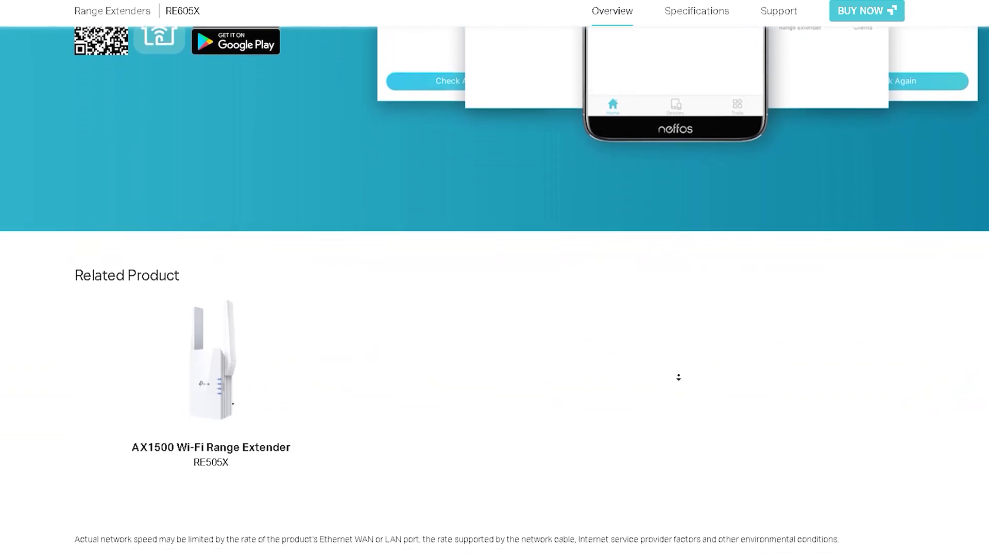
click(678, 378)
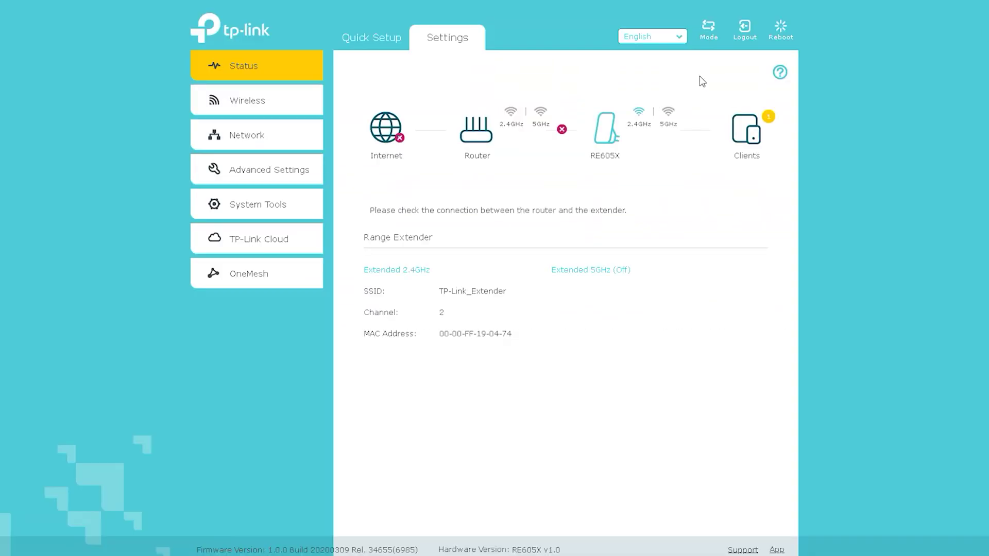
mouse_move(394, 170)
mouse_down()
mouse_move(362, 99)
mouse_move(368, 177)
mouse_up()
mouse_move(418, 133)
mouse_down()
mouse_move(445, 134)
mouse_move(439, 147)
mouse_move(562, 142)
mouse_move(549, 151)
mouse_up()
mouse_move(624, 138)
mouse_down()
mouse_move(707, 139)
mouse_move(690, 125)
mouse_move(693, 161)
mouse_up()
mouse_move(709, 65)
mouse_down()
mouse_move(676, 98)
mouse_move(719, 101)
mouse_up()
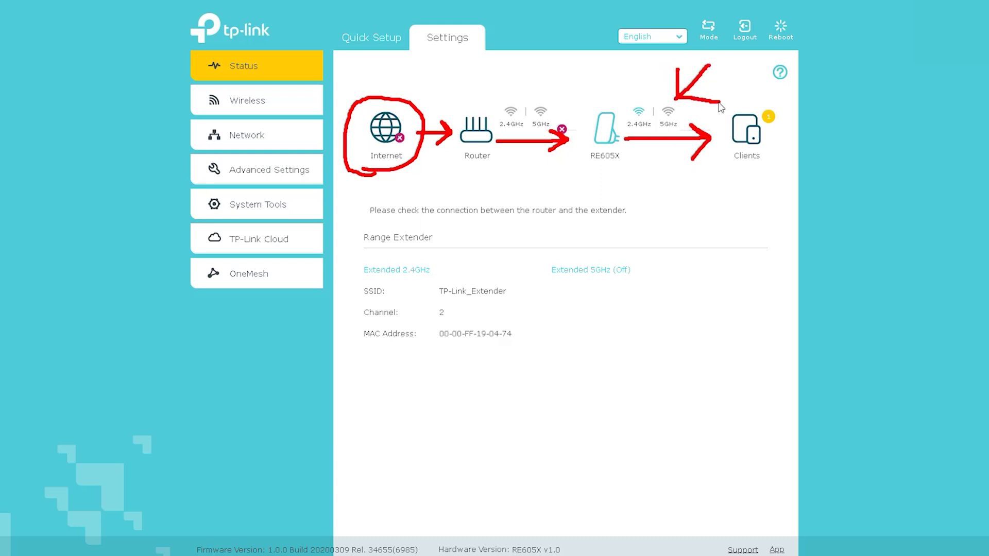
key(Escape)
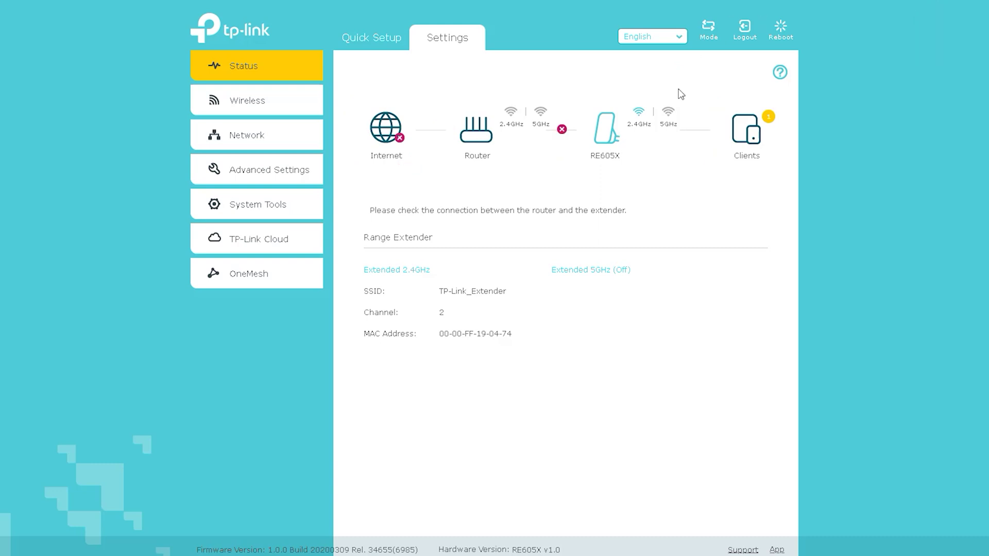
Inspect the status details of the router, the RE605X extender, their 2.4GHz and 5GHz bands, and the connected clients
click(510, 123)
click(539, 116)
click(476, 131)
click(610, 137)
click(638, 116)
click(667, 115)
click(753, 142)
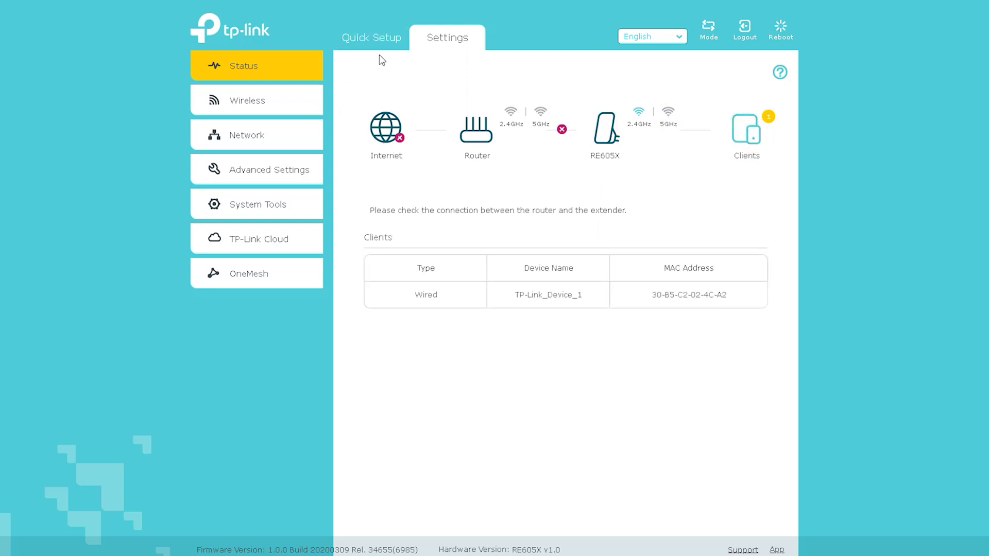
Browse both pages of 2.4GHz host networks in Quick Setup, expanding the TP-Link_Device_1 and TP-Link_Device_2 entries
click(370, 40)
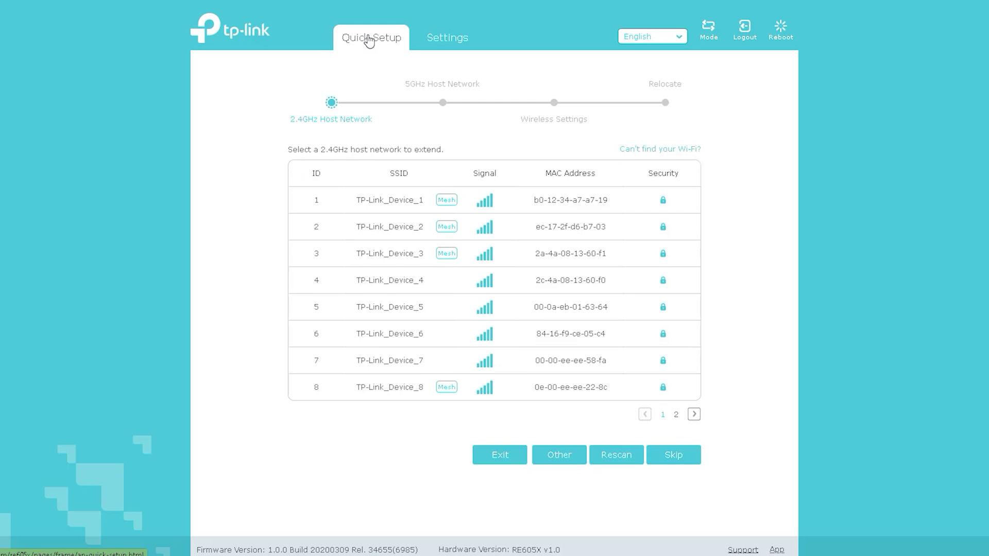
click(409, 200)
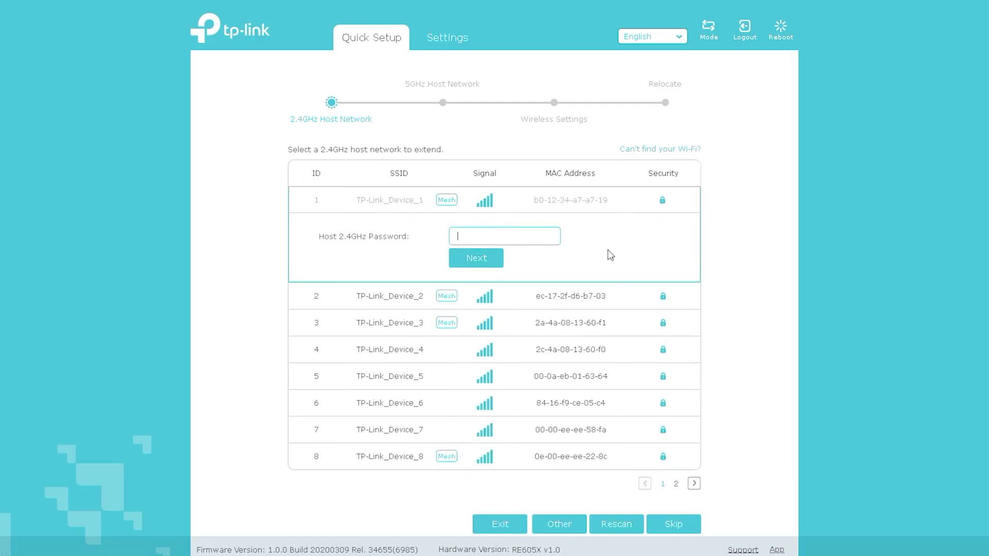
scroll(609, 253, down, 2)
click(399, 236)
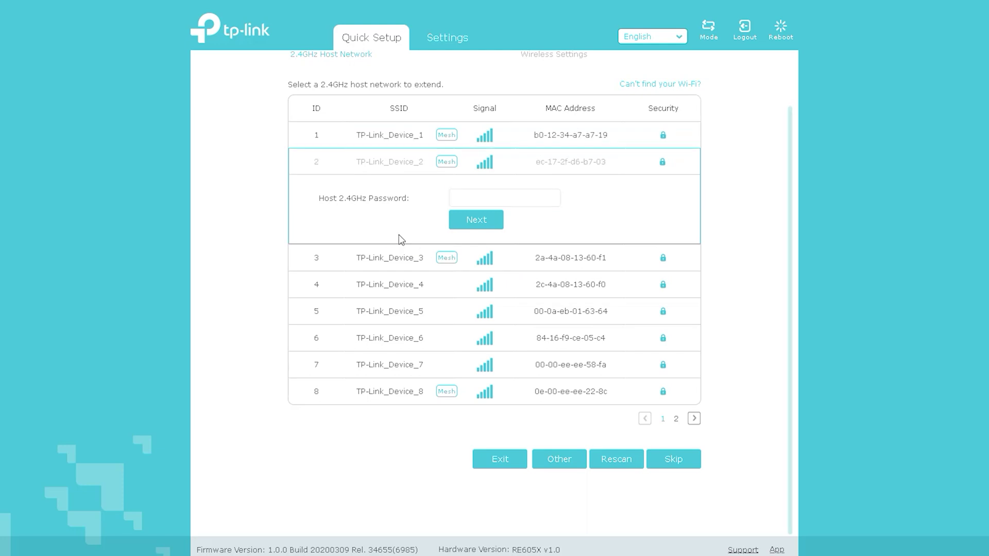
click(693, 418)
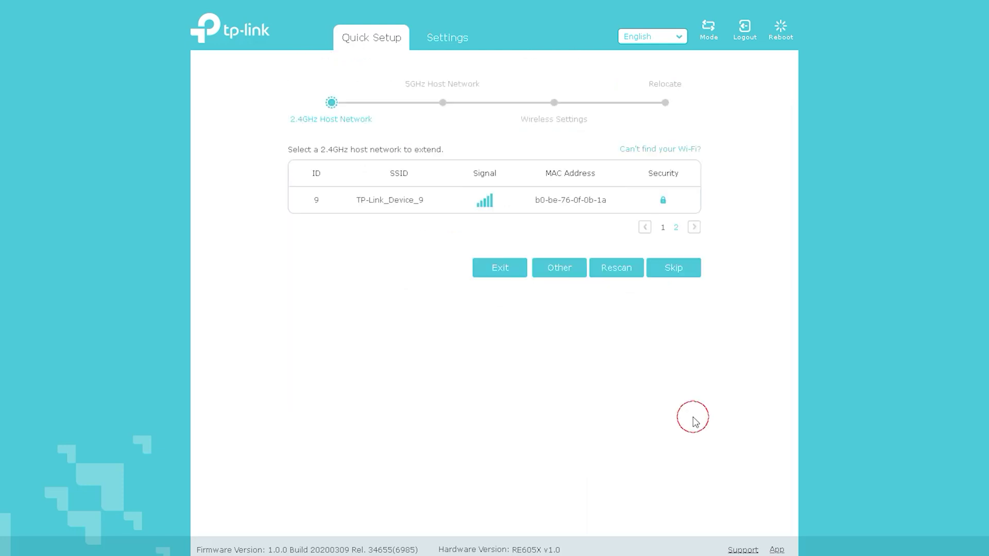
click(644, 227)
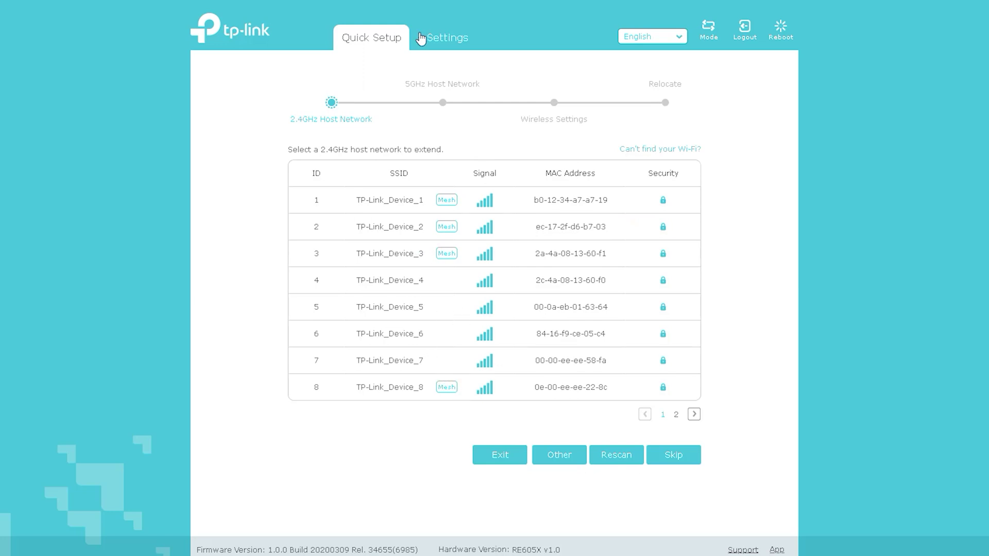
In the wireless host network settings, scan for 2.4GHz networks and choose TP-Link_Device_1 as the host
click(448, 38)
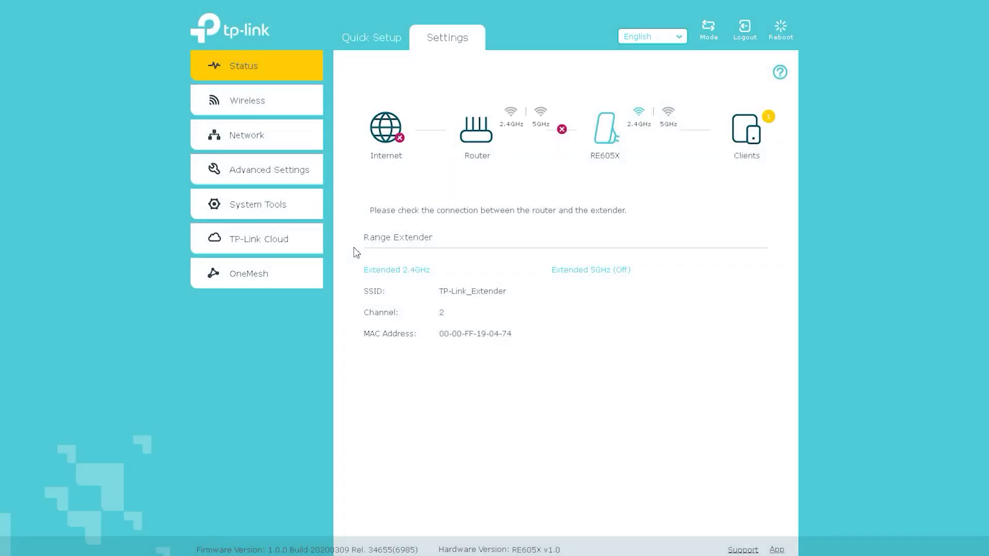
click(255, 100)
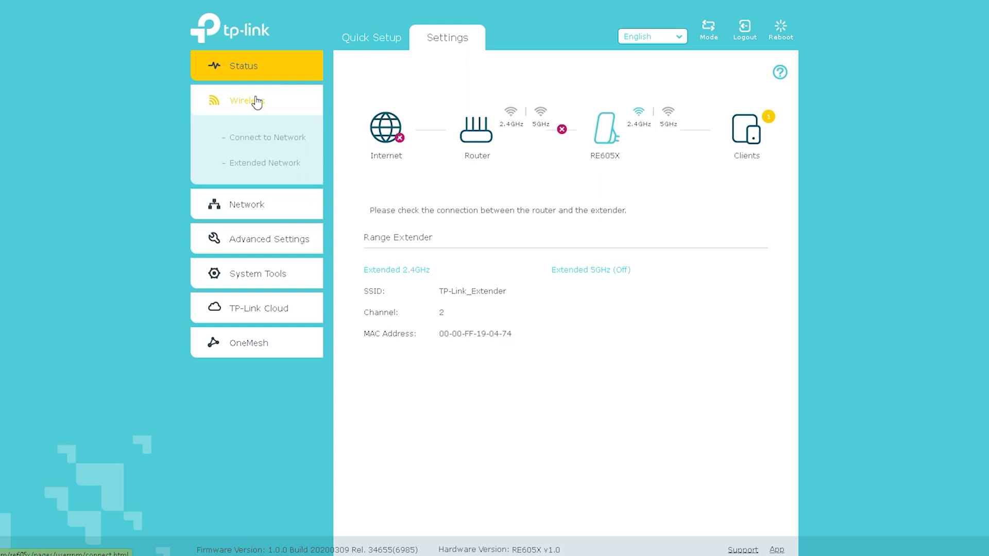
click(263, 138)
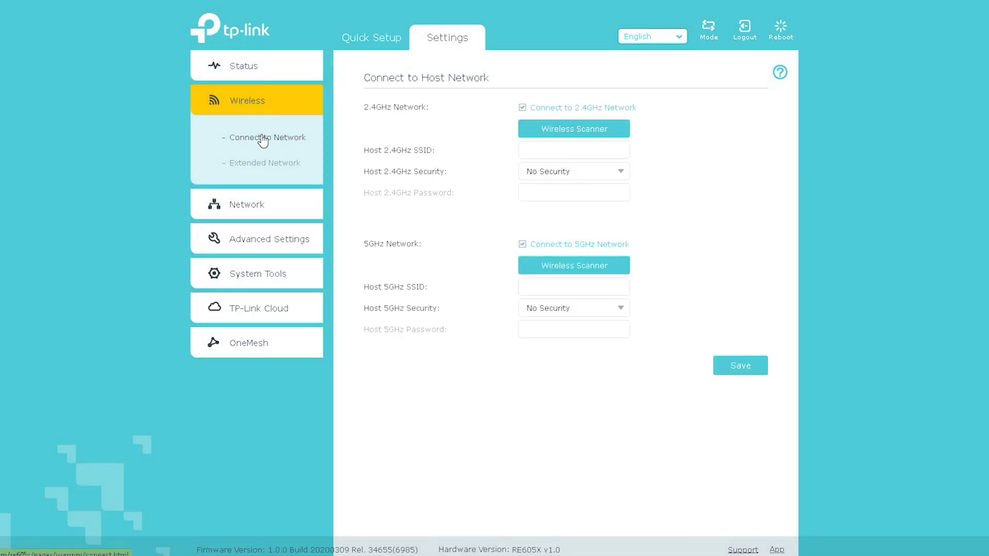
click(575, 131)
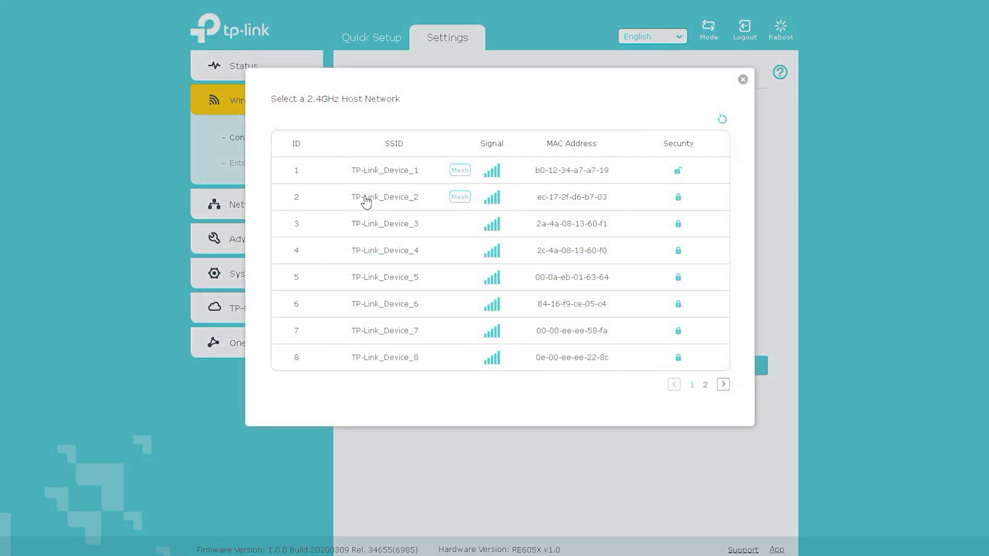
click(400, 178)
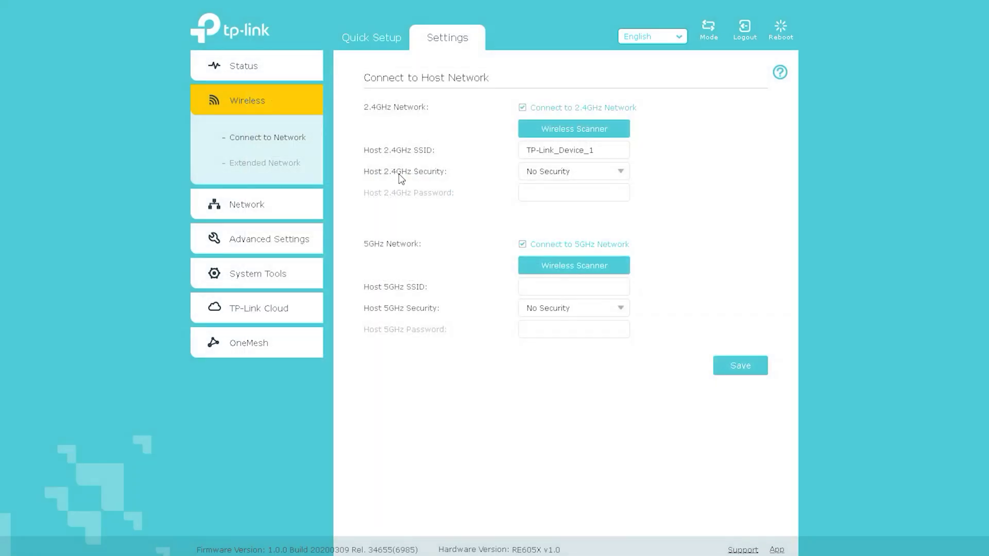
Scan for 5GHz networks, choose TP-Link_Device_15 as the host, and save the host connection settings
click(532, 266)
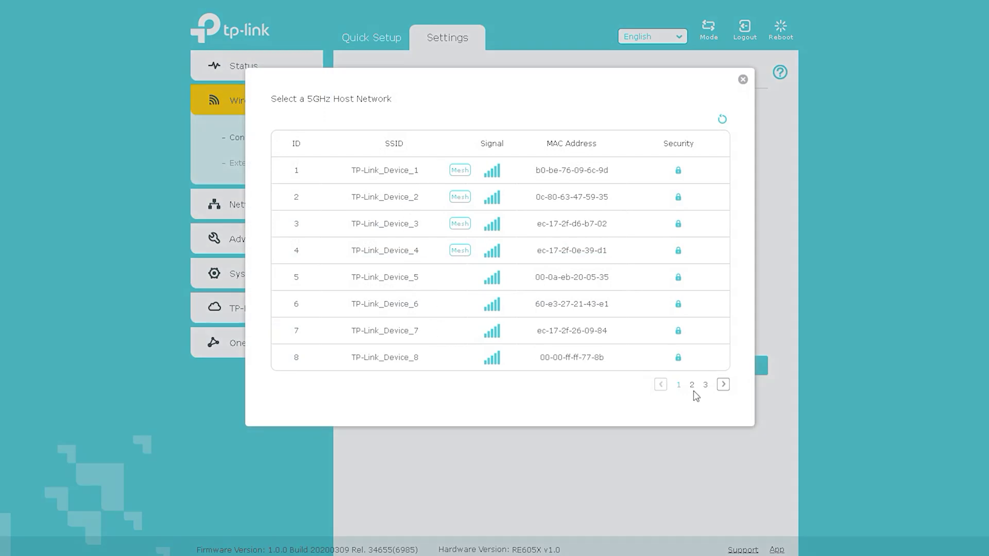
click(724, 385)
click(600, 340)
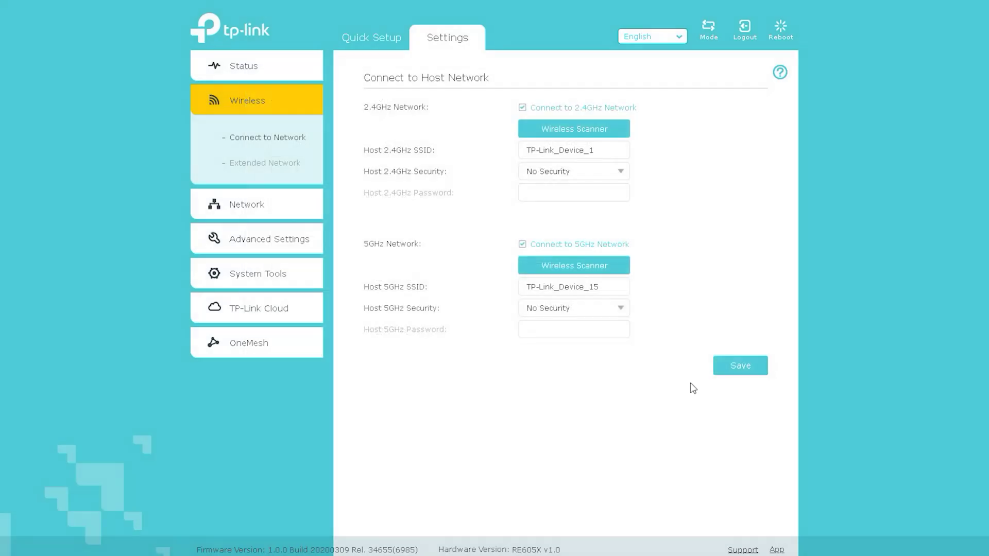
click(739, 367)
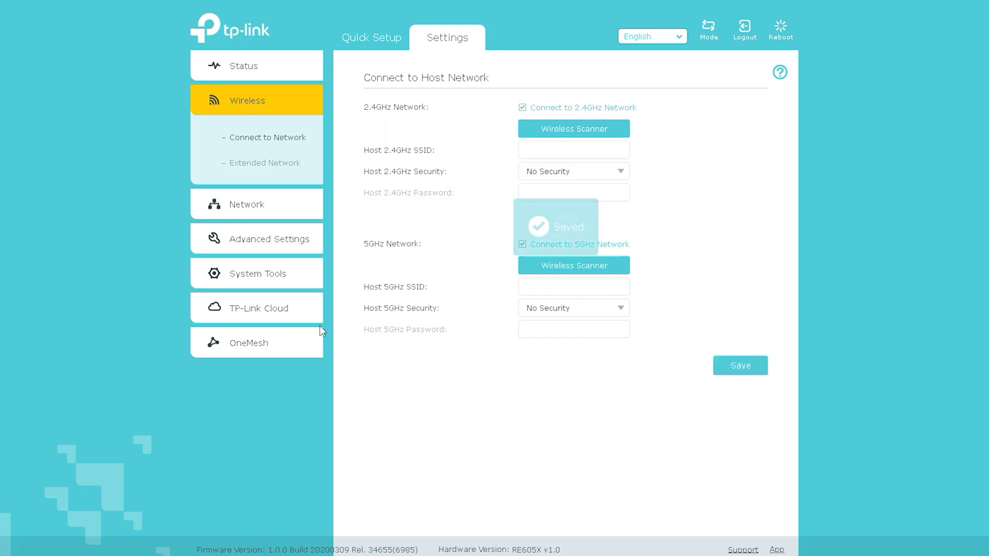
Change the extended 2.4GHz network's SSID to "You Can Rename"
click(265, 164)
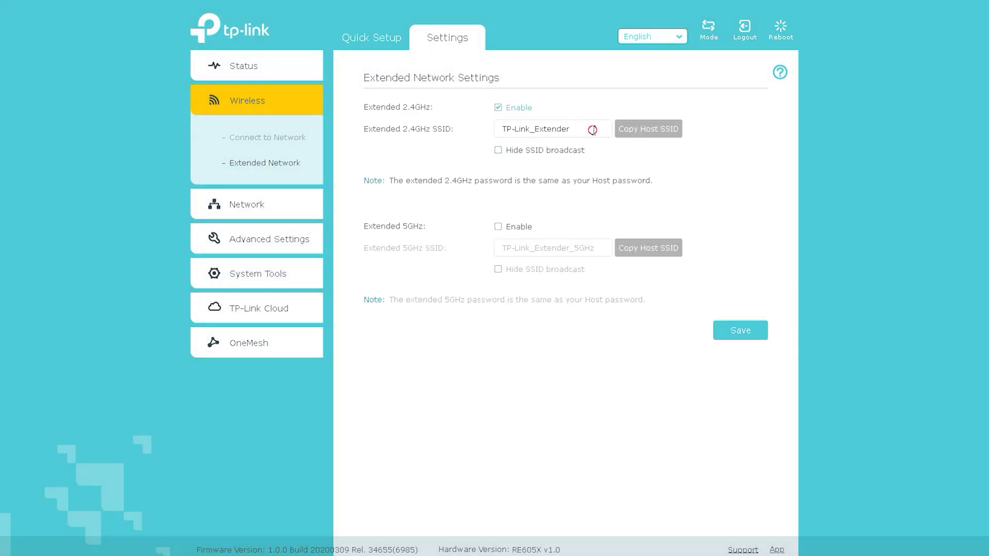
drag(589, 130, 475, 137)
text(You Can Rename)
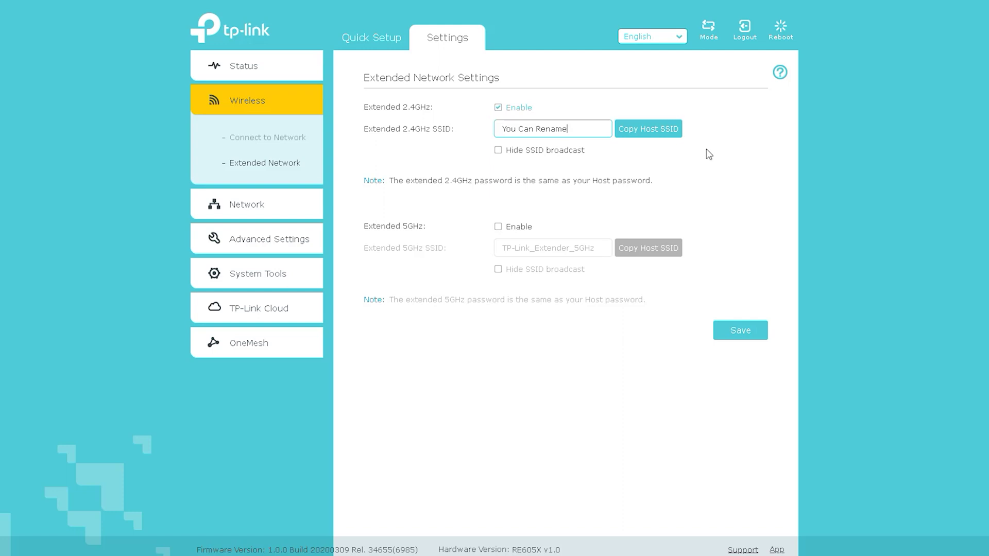
Try the manual IP address option in the network settings, and return to obtaining an IP address automatically
click(252, 205)
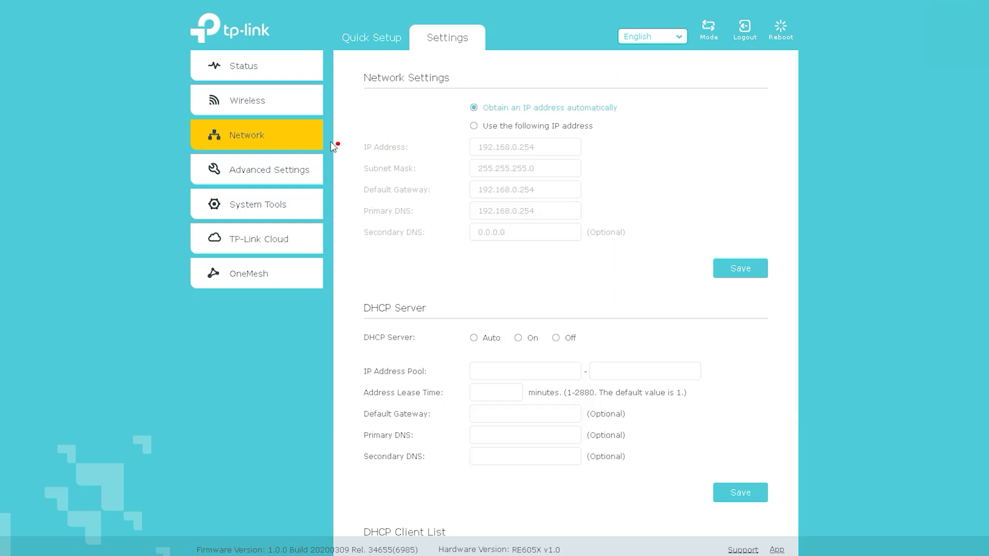
mouse_move(312, 138)
mouse_down()
mouse_move(391, 94)
mouse_move(402, 109)
mouse_up()
mouse_move(478, 82)
mouse_down()
mouse_move(645, 78)
mouse_move(702, 150)
mouse_move(634, 146)
mouse_move(659, 133)
mouse_up()
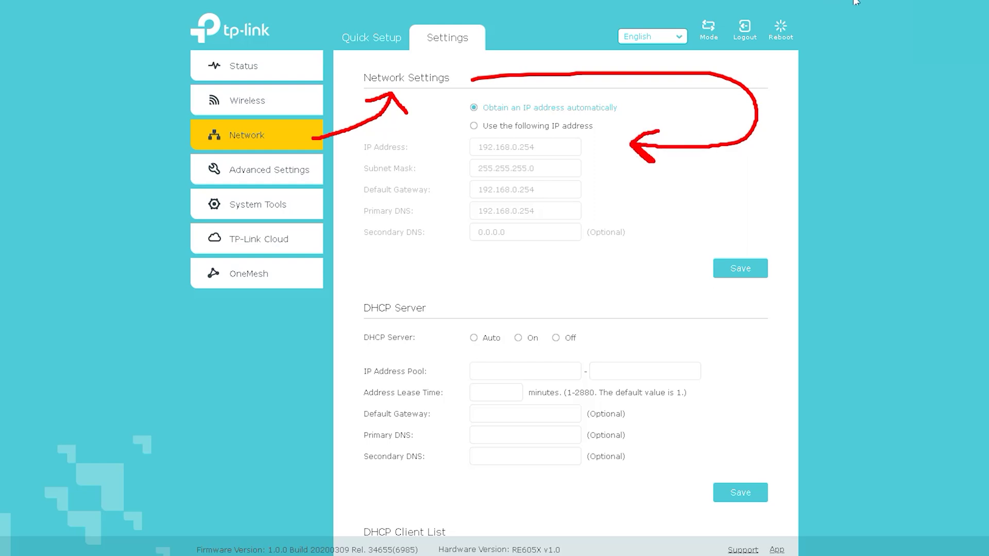
key(Escape)
click(485, 129)
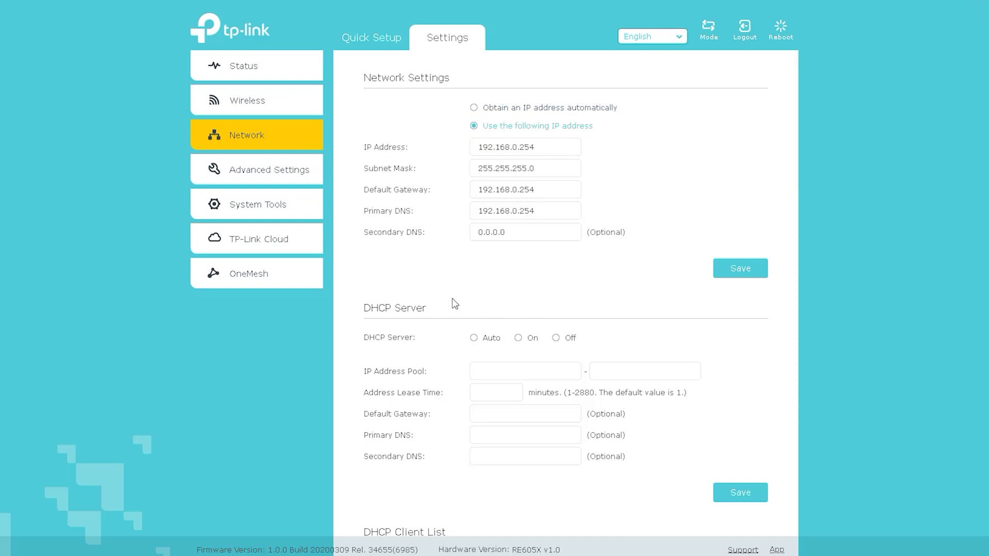
drag(617, 97, 683, 80)
click(474, 108)
Set the DHCP server to Auto and refresh the DHCP client list
scroll(671, 228, down, 2)
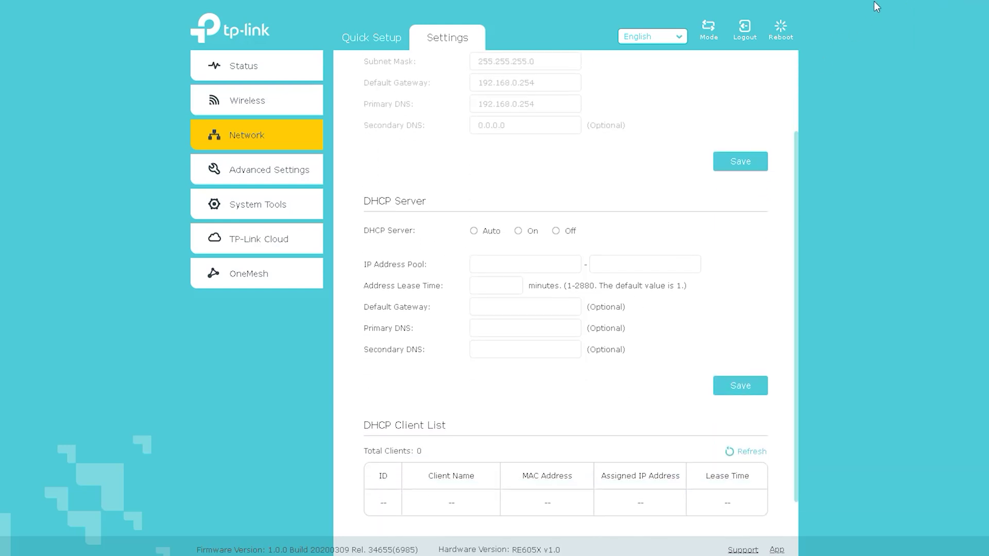
mouse_move(371, 207)
mouse_down()
mouse_move(381, 213)
mouse_move(416, 189)
mouse_move(347, 212)
mouse_up()
mouse_move(456, 252)
mouse_down()
mouse_move(592, 247)
mouse_move(507, 211)
mouse_move(443, 247)
mouse_up()
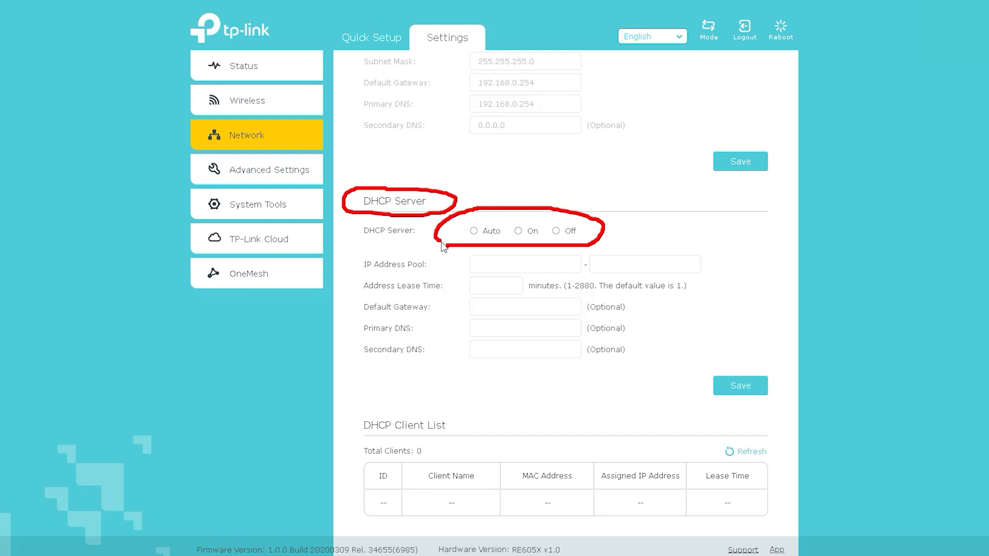
key(Escape)
click(474, 231)
scroll(699, 265, down, 1)
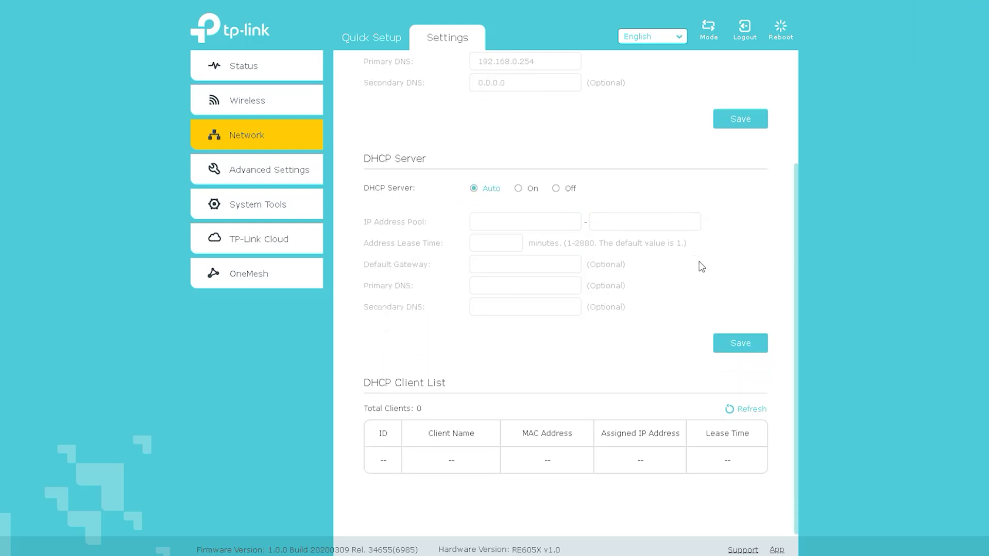
click(743, 410)
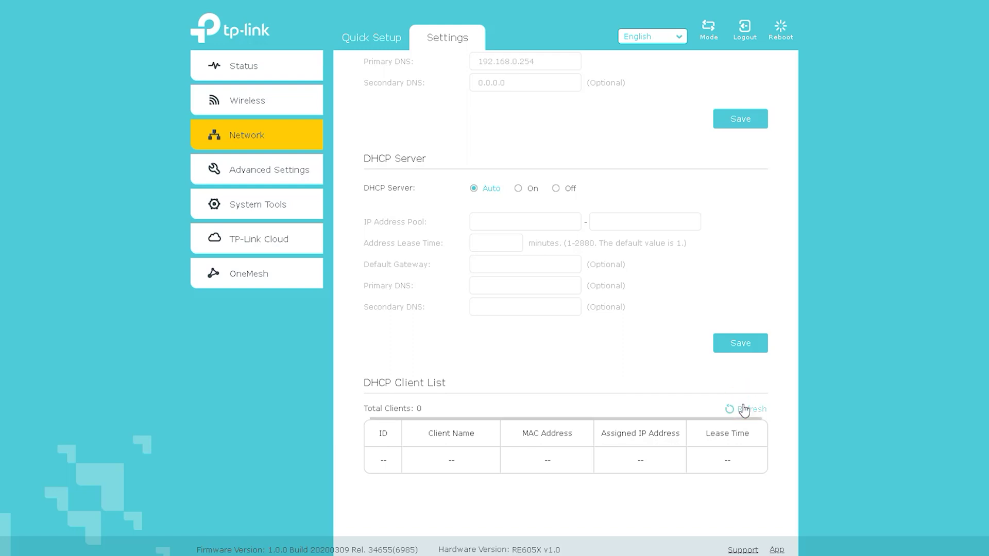
scroll(463, 206, up, 3)
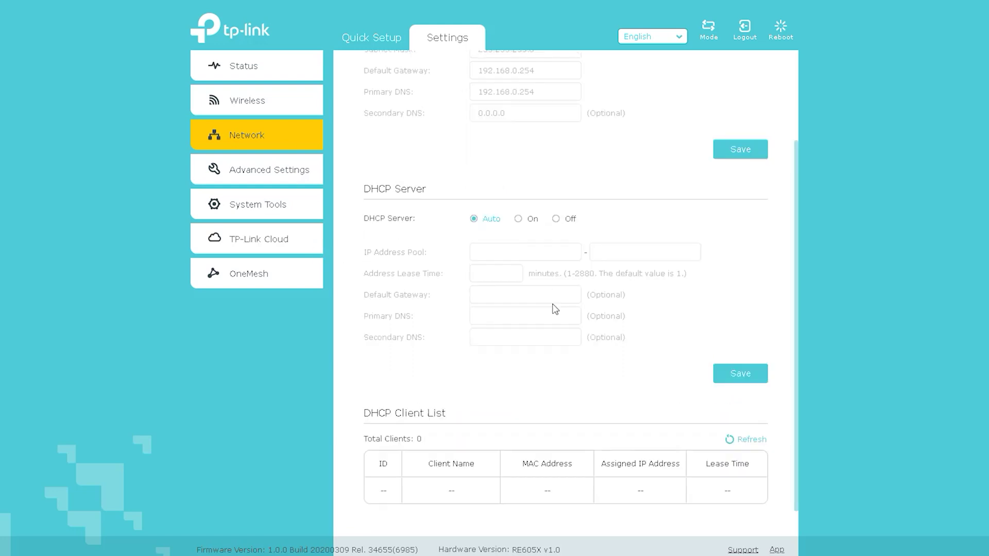
Open the Power Schedule in the advanced settings and bring up the form for a new power-off entry
click(269, 167)
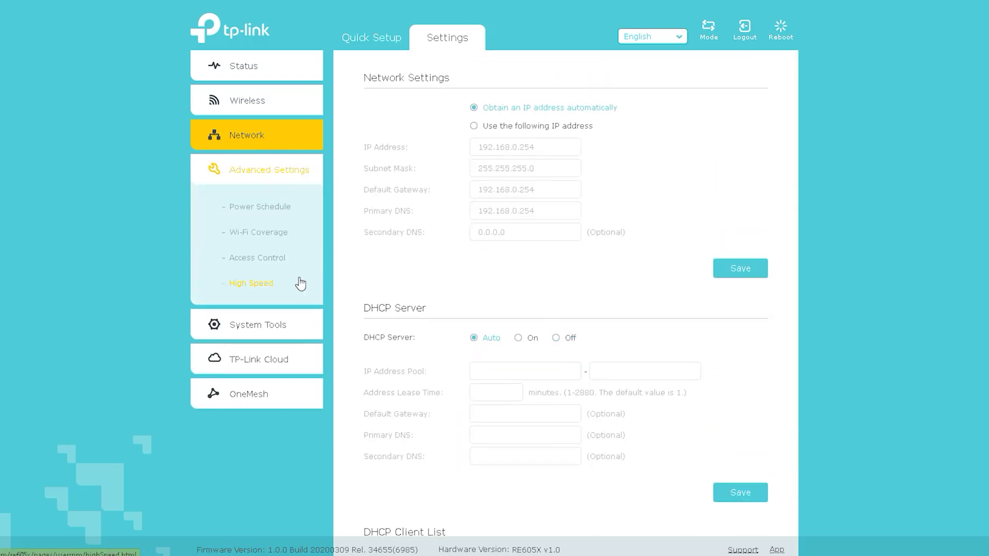
click(258, 208)
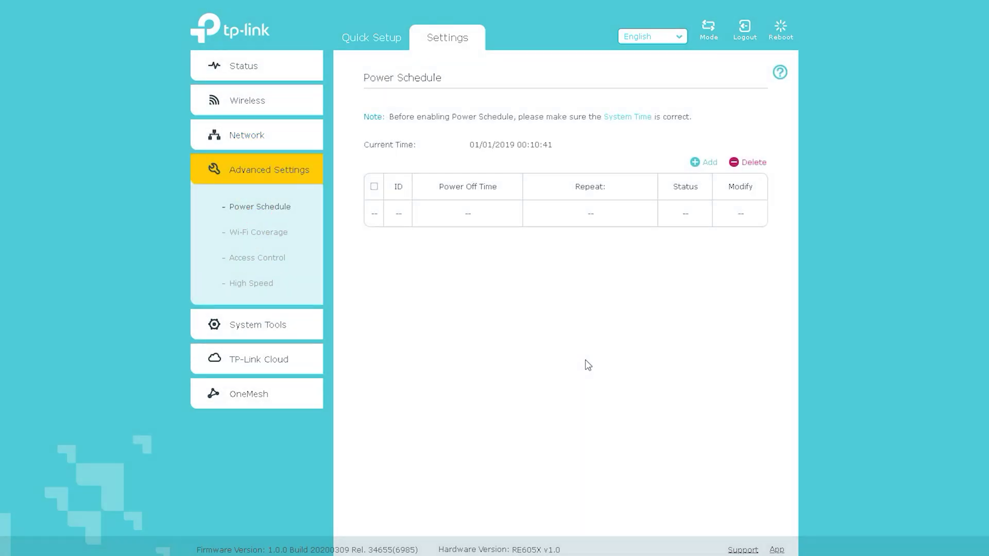
click(699, 164)
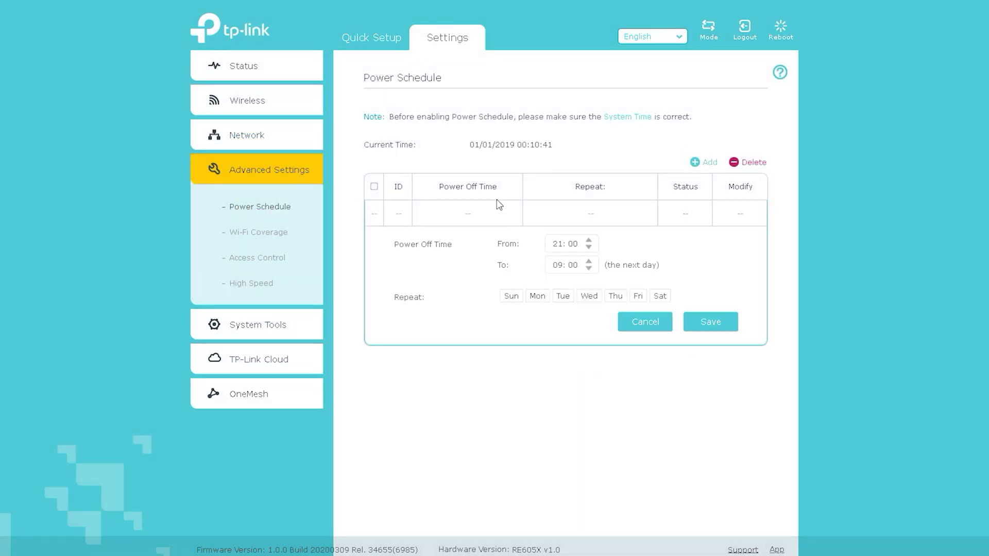
Preview the Intermediate, Minimum and Maximum options in the Wi-Fi Coverage settings
click(262, 230)
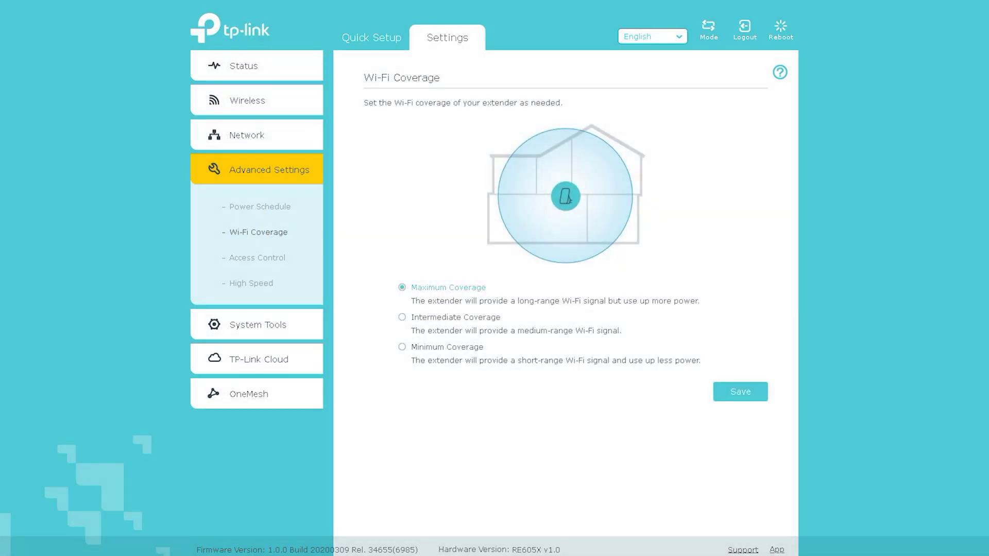
mouse_move(293, 232)
mouse_down()
mouse_move(372, 186)
mouse_move(394, 117)
mouse_move(376, 128)
mouse_move(418, 134)
mouse_up()
click(453, 316)
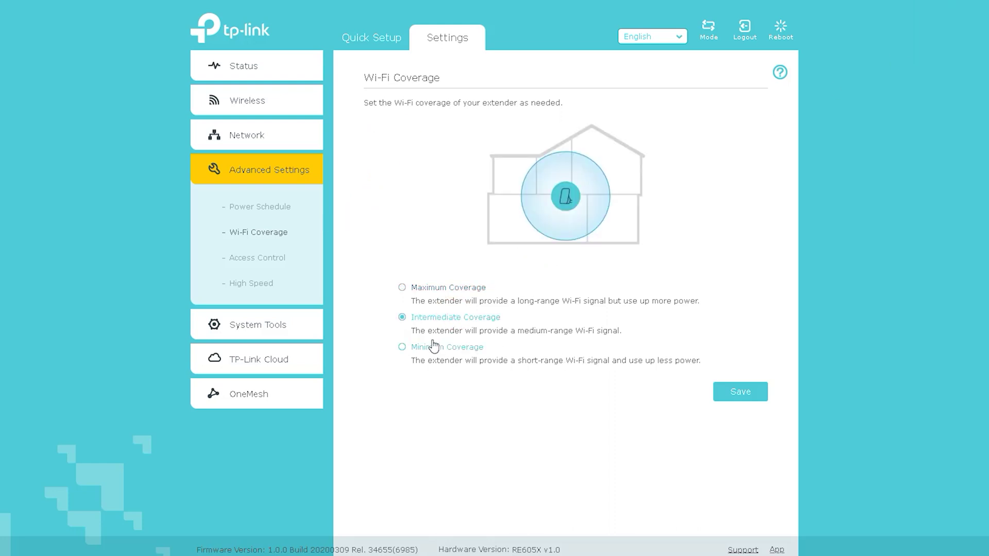
click(425, 349)
click(436, 319)
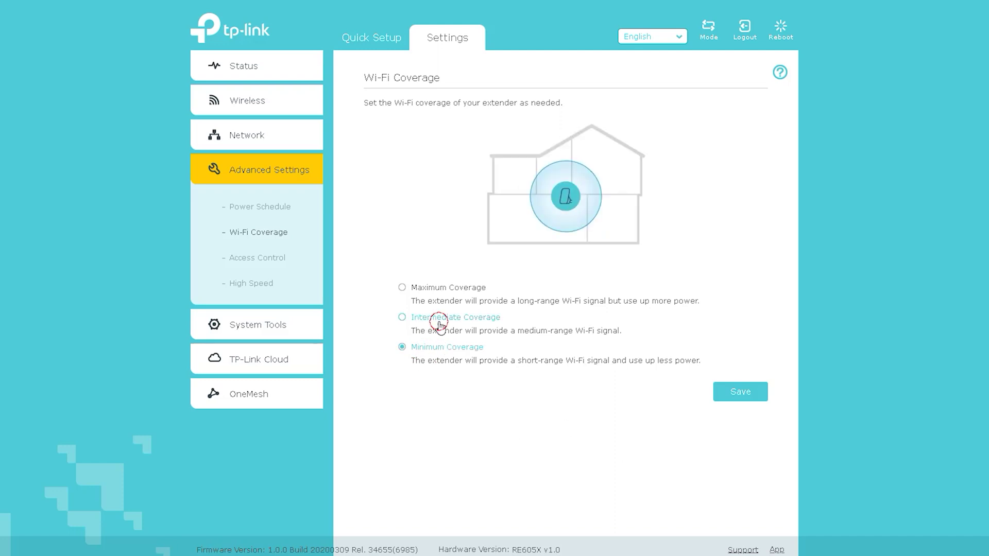
click(458, 288)
click(462, 319)
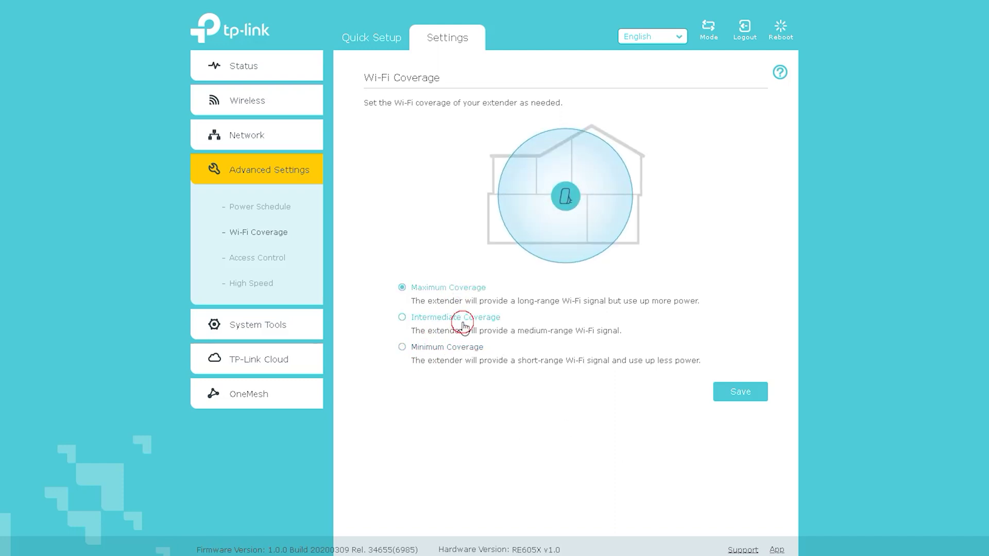
click(459, 346)
Open the Access Control page in the advanced settings and review the Blacklist and Whitelist access modes
click(262, 257)
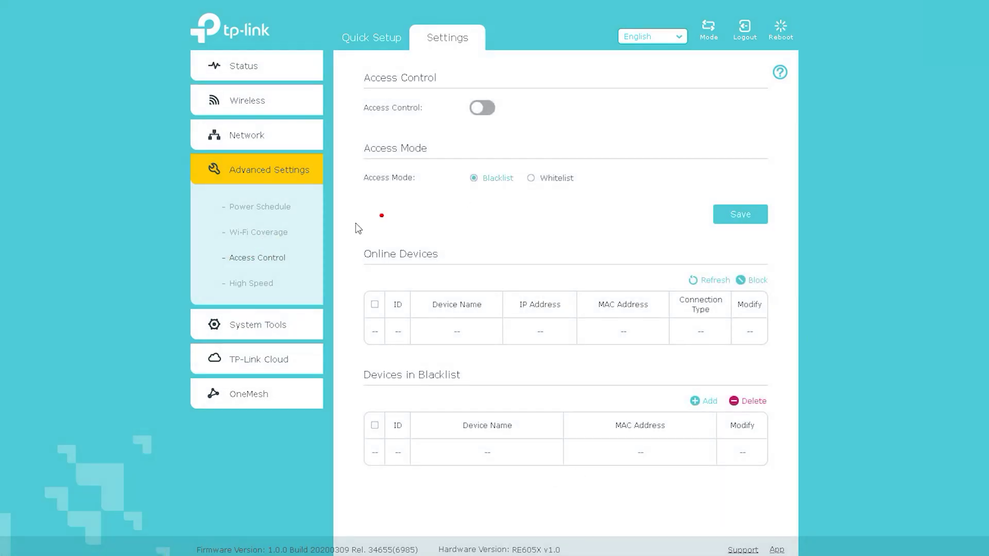
mouse_move(344, 225)
mouse_down()
mouse_move(386, 133)
mouse_move(350, 120)
mouse_move(423, 138)
mouse_up()
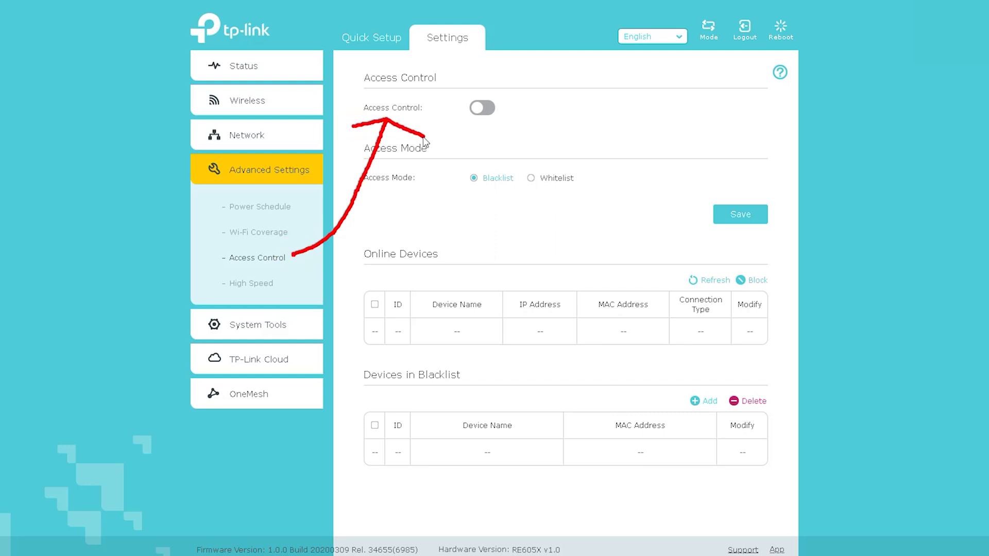
key(Escape)
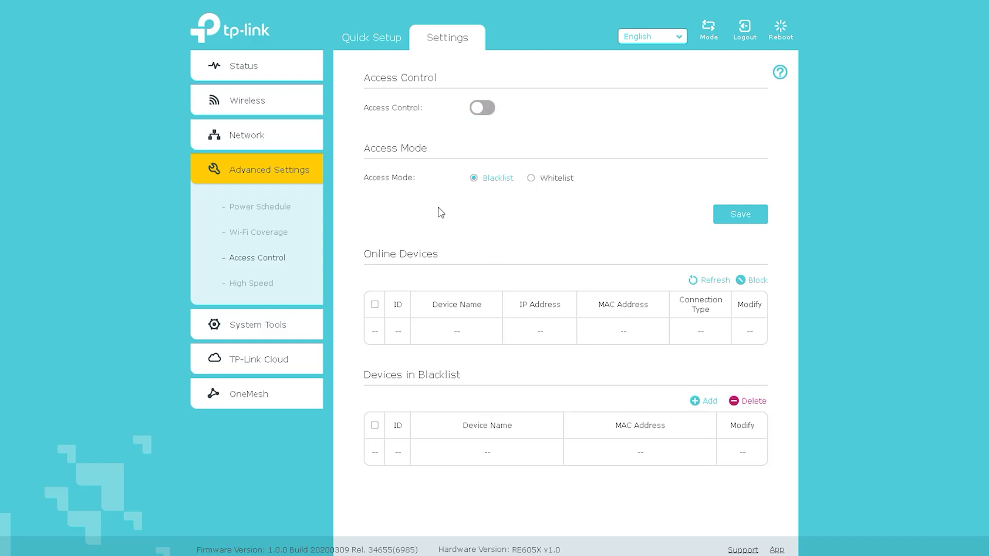
mouse_move(457, 191)
mouse_down()
mouse_move(505, 203)
mouse_move(608, 175)
mouse_move(487, 165)
mouse_move(444, 183)
mouse_move(489, 201)
mouse_move(518, 246)
mouse_move(519, 197)
mouse_move(551, 226)
mouse_up()
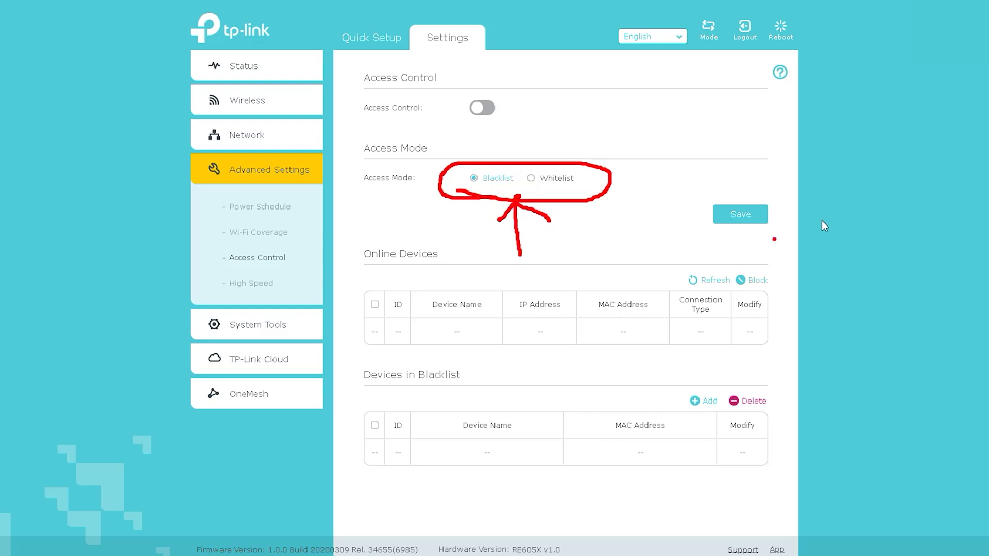
key(Escape)
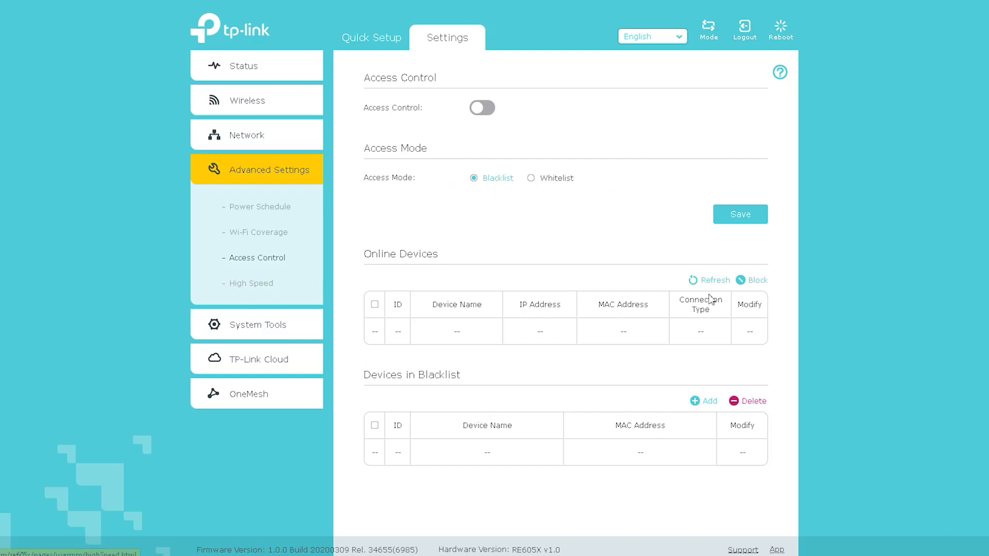
Bring up the form for adding a device to the blacklist and view its effective time options
click(696, 401)
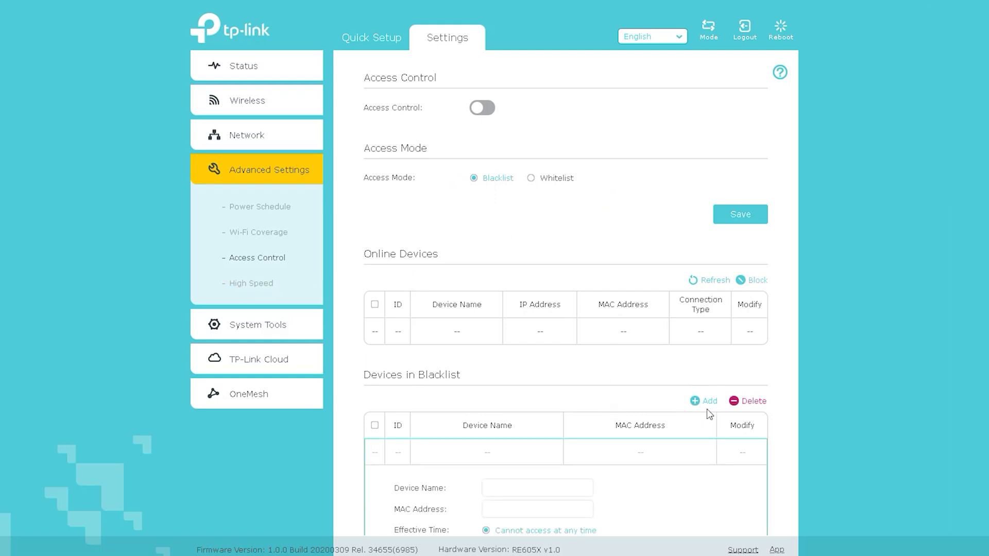
scroll(772, 403, down, 4)
scroll(774, 407, down, 2)
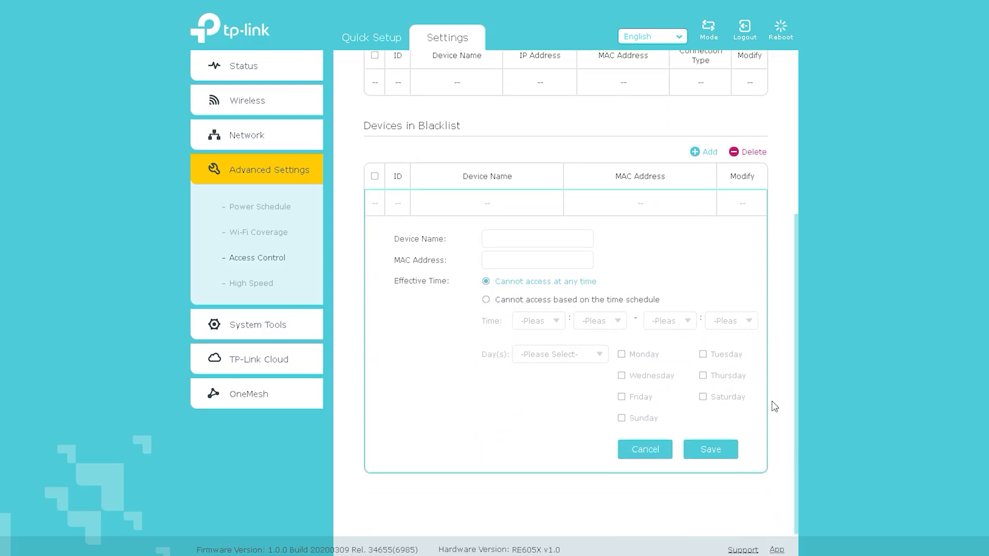
Open the High Speed page in the advanced settings and review the Auto and Manual high speed modes
click(251, 283)
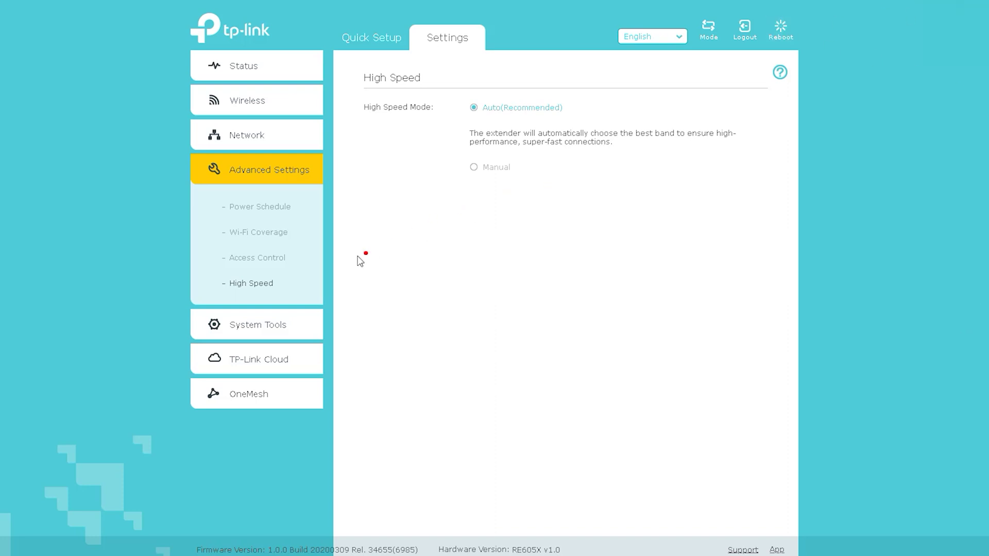
mouse_move(369, 212)
mouse_down()
mouse_move(397, 124)
mouse_move(423, 153)
mouse_up()
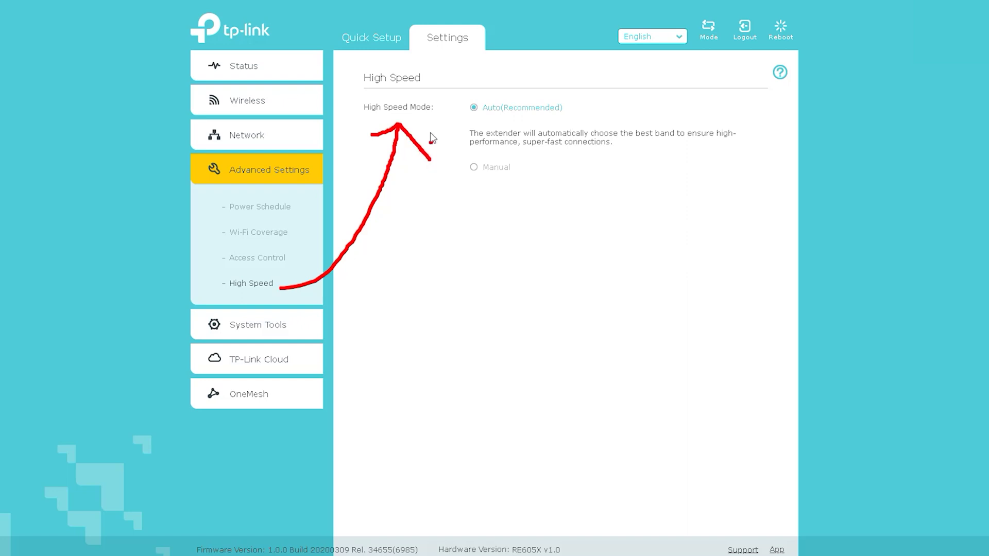
mouse_move(358, 97)
mouse_down()
mouse_move(416, 91)
mouse_move(432, 66)
mouse_move(350, 79)
mouse_move(616, 89)
mouse_move(589, 109)
mouse_up()
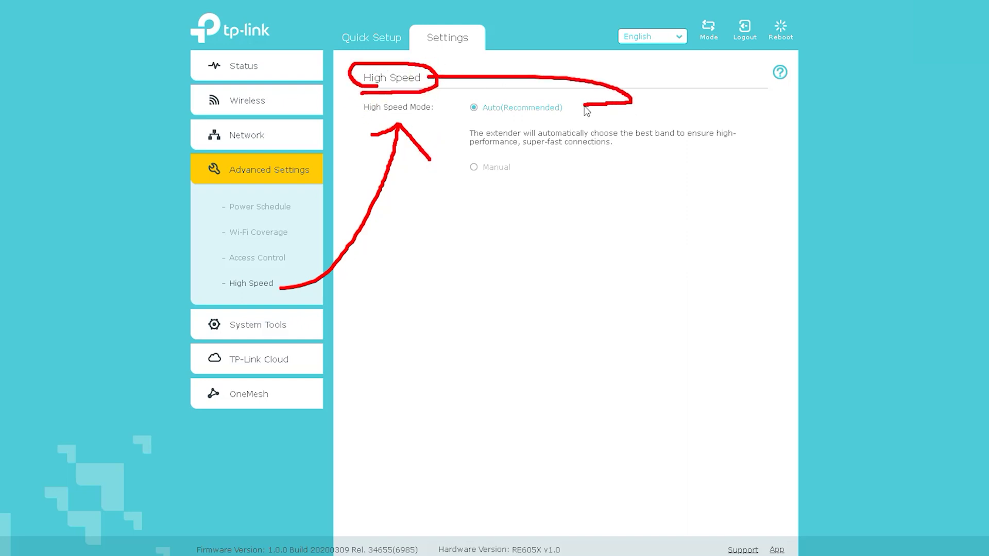
click(580, 132)
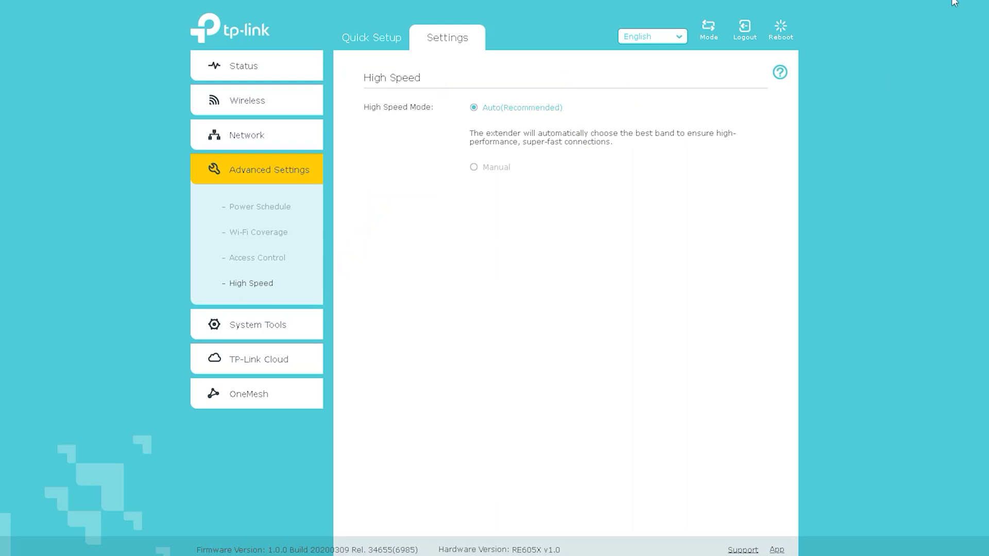
Open the Time Settings in the system tools and browse the available time zones
click(267, 325)
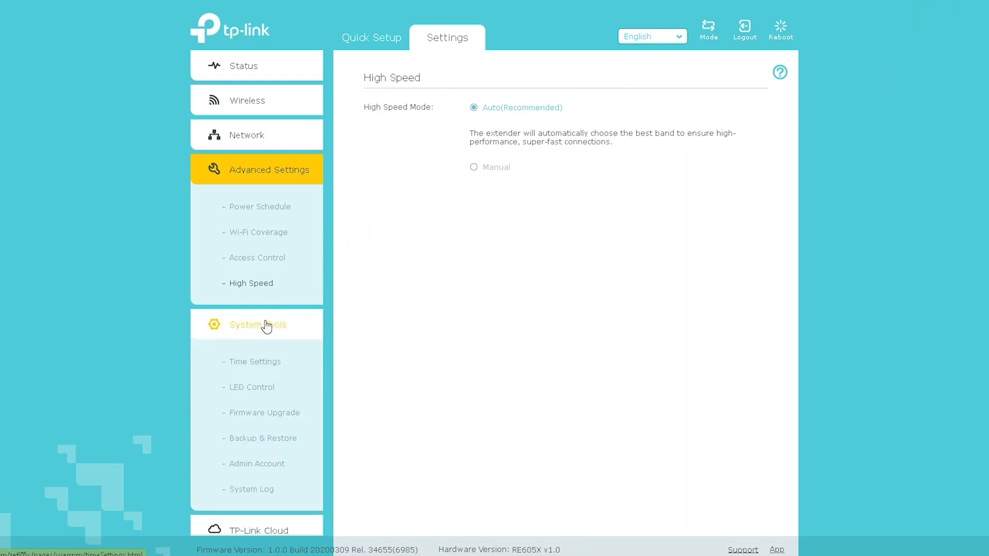
scroll(307, 337, down, 2)
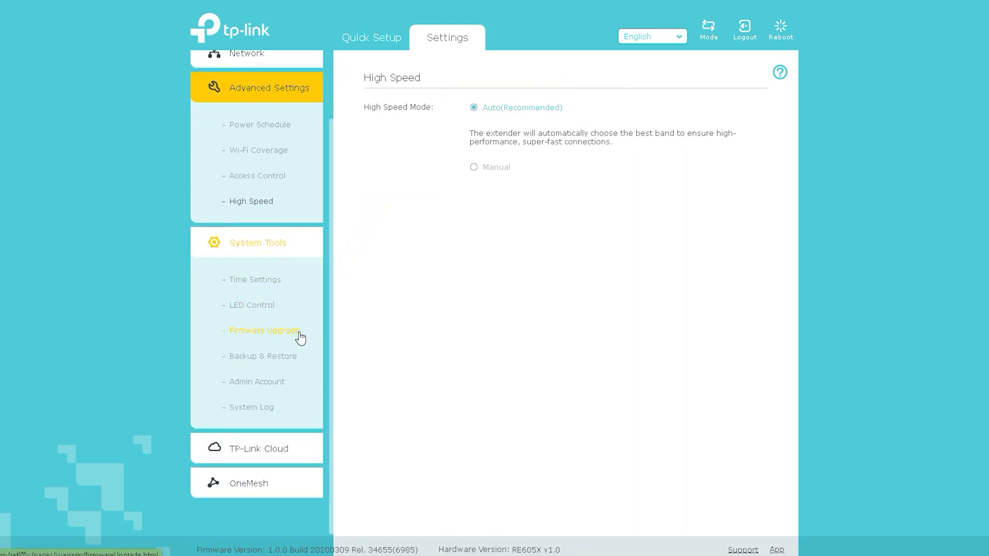
click(297, 86)
click(256, 241)
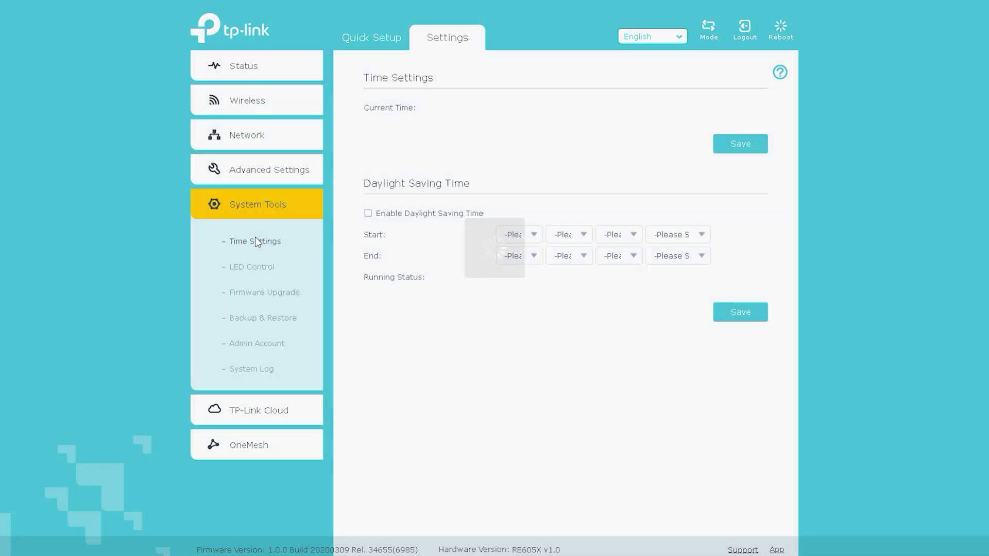
click(675, 130)
scroll(662, 227, down, 5)
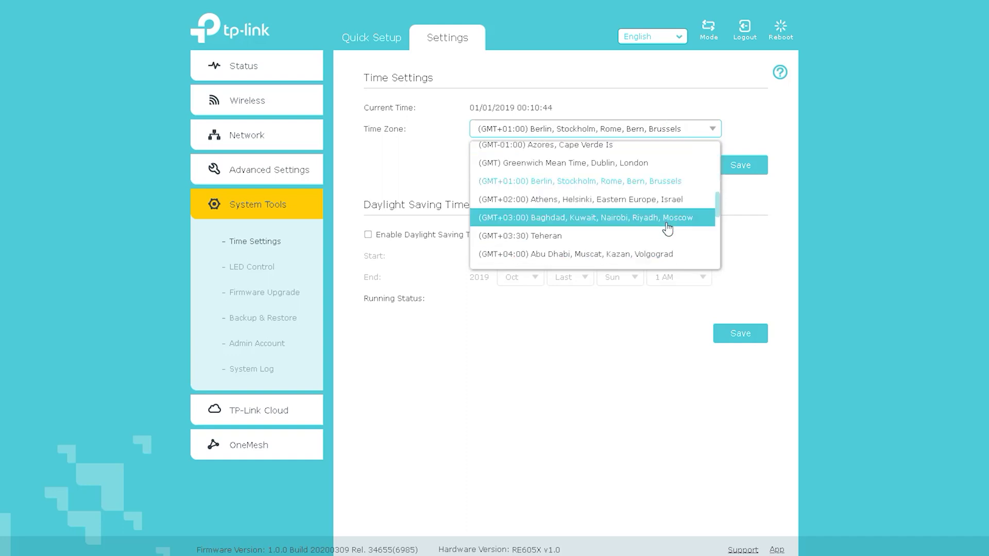
scroll(664, 226, down, 5)
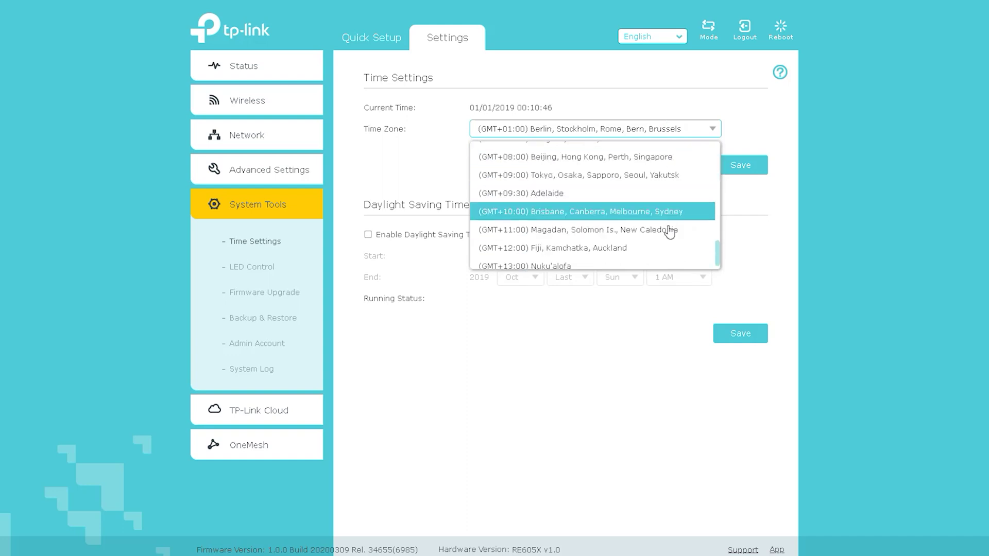
click(403, 153)
Open the LED Control settings and try enabling Night Mode
click(268, 266)
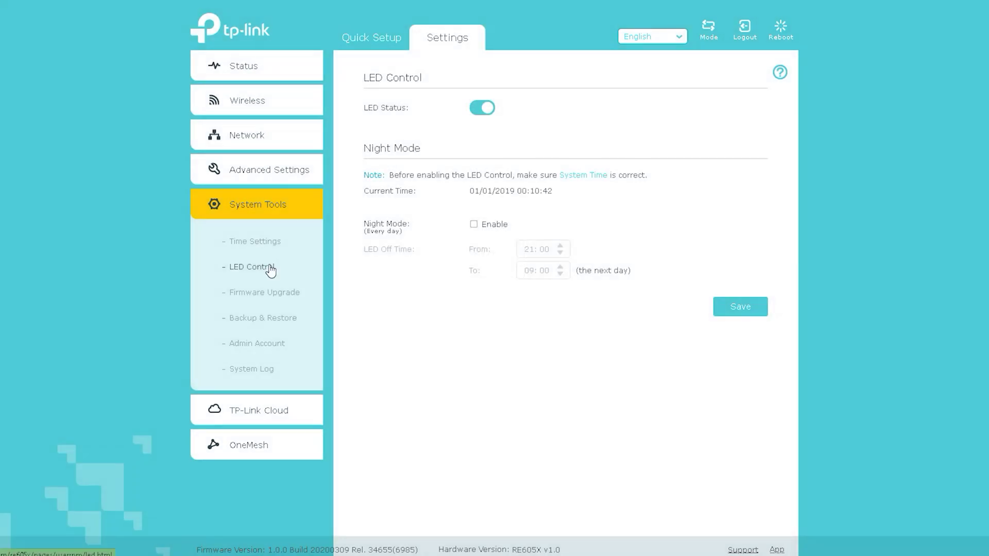
click(473, 224)
Open the Firmware Upgrade page and review the device information, online upgrade and local upgrade sections
click(257, 292)
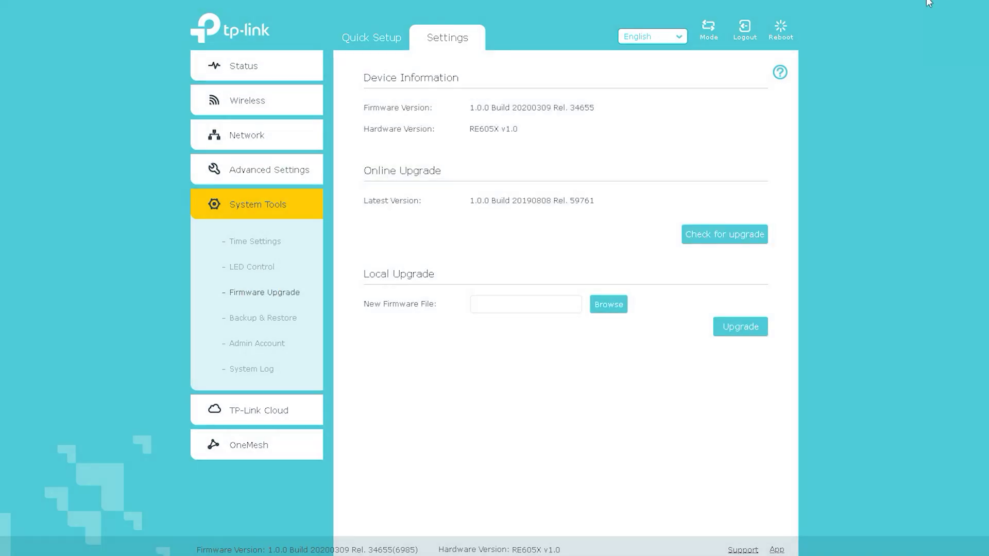
mouse_move(310, 292)
mouse_down()
mouse_move(355, 261)
mouse_move(383, 195)
mouse_move(419, 220)
mouse_up()
mouse_move(363, 283)
mouse_down()
mouse_move(412, 285)
mouse_move(407, 261)
mouse_move(357, 276)
mouse_up()
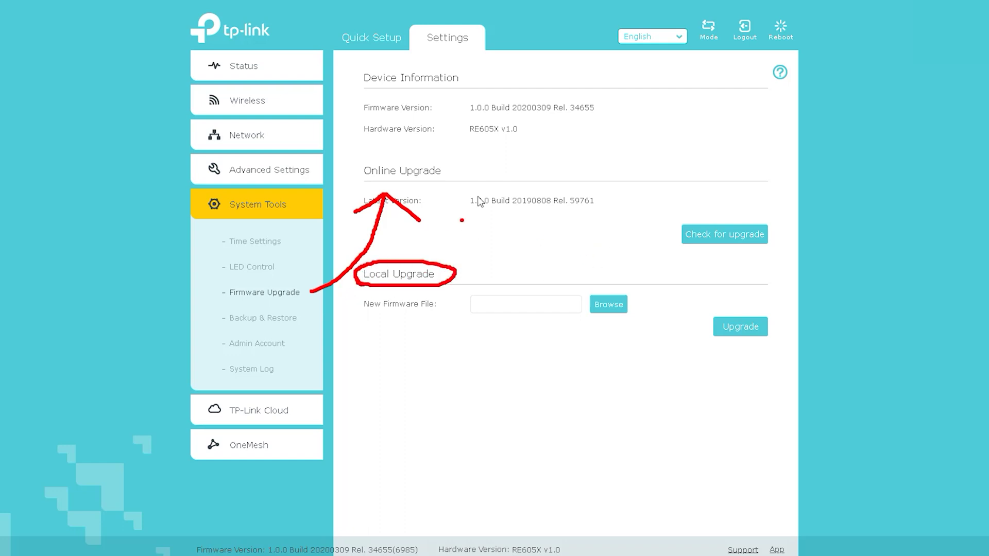
mouse_move(355, 87)
mouse_down()
mouse_move(452, 90)
mouse_move(415, 66)
mouse_move(348, 84)
mouse_up()
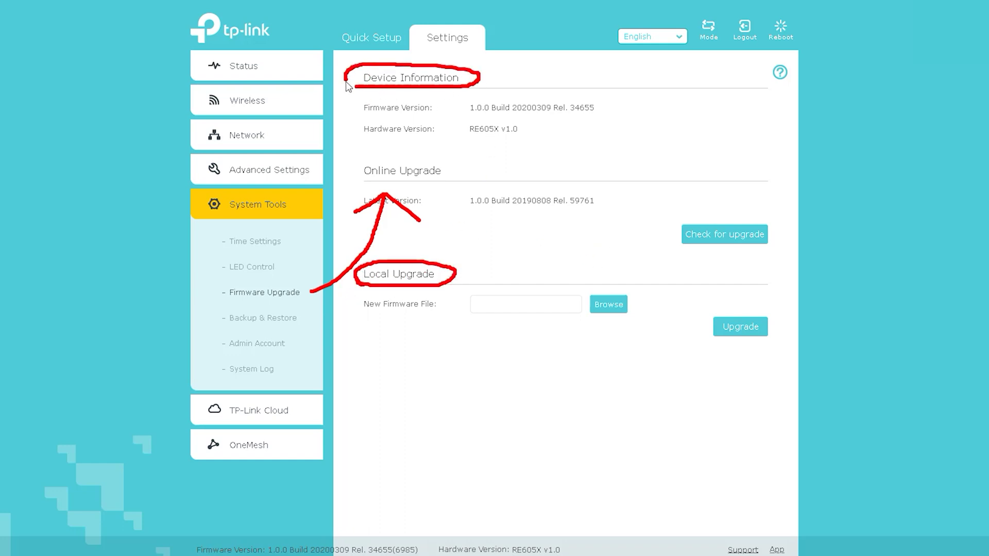
mouse_move(479, 77)
mouse_down()
mouse_move(675, 82)
mouse_move(708, 162)
mouse_move(708, 207)
mouse_move(725, 165)
mouse_up()
mouse_move(765, 299)
mouse_down()
mouse_move(717, 311)
mouse_move(713, 349)
mouse_move(776, 328)
mouse_up()
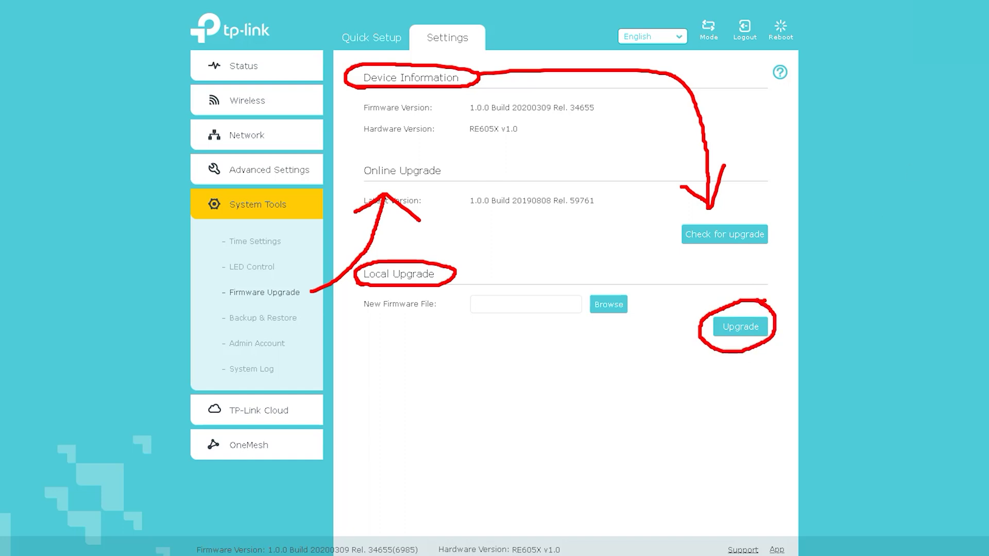
key(Escape)
Open the Backup & Restore page and review the backup, restore and factory default restore options
click(261, 316)
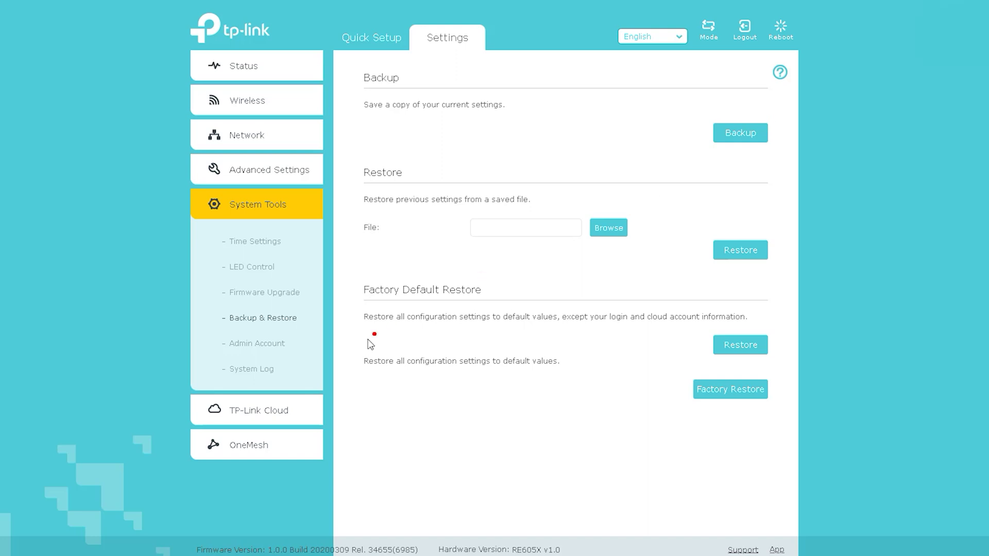
mouse_move(296, 317)
mouse_down()
mouse_move(352, 302)
mouse_move(389, 126)
mouse_move(406, 108)
mouse_up()
mouse_move(696, 162)
mouse_down()
mouse_move(762, 156)
mouse_move(757, 105)
mouse_move(714, 150)
mouse_up()
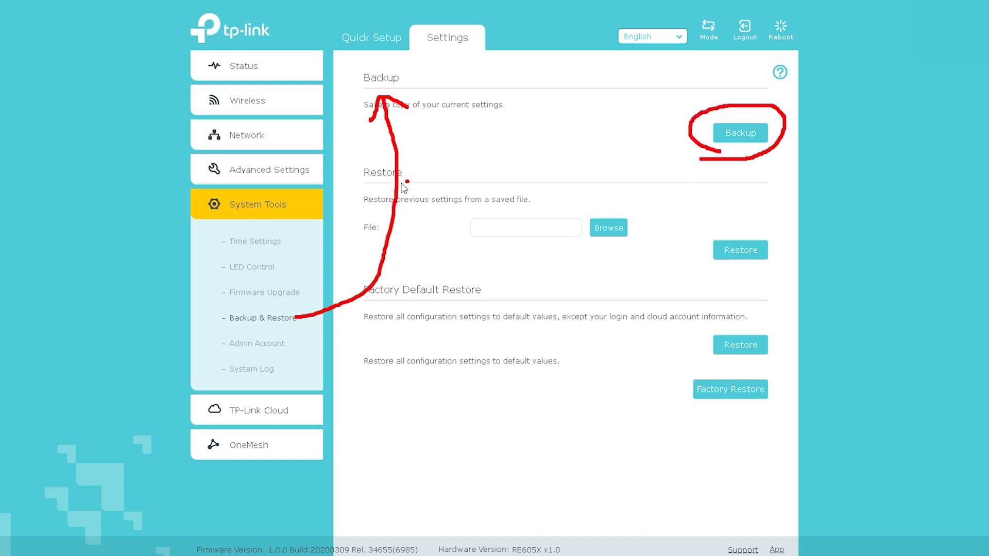
mouse_move(401, 183)
mouse_down()
mouse_move(366, 184)
mouse_move(415, 173)
mouse_move(346, 158)
mouse_move(361, 186)
mouse_move(385, 189)
mouse_move(645, 176)
mouse_move(675, 216)
mouse_move(650, 232)
mouse_move(646, 219)
mouse_up()
click(436, 178)
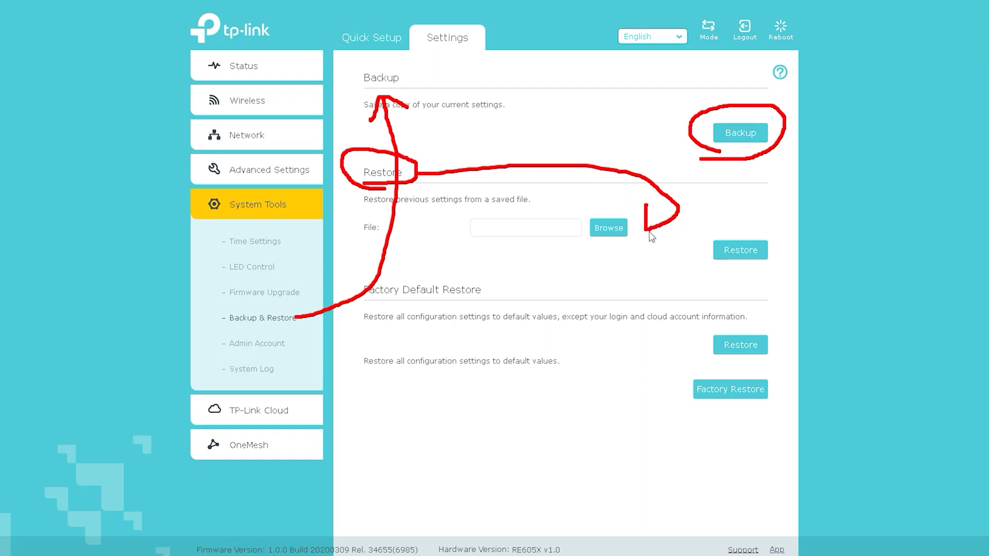
mouse_move(755, 222)
mouse_down()
mouse_move(687, 242)
mouse_move(802, 253)
mouse_move(731, 231)
mouse_up()
mouse_move(352, 299)
mouse_down()
mouse_move(449, 315)
mouse_move(452, 269)
mouse_move(337, 301)
mouse_move(384, 308)
mouse_up()
mouse_move(510, 292)
mouse_down()
mouse_move(710, 291)
mouse_move(766, 331)
mouse_up()
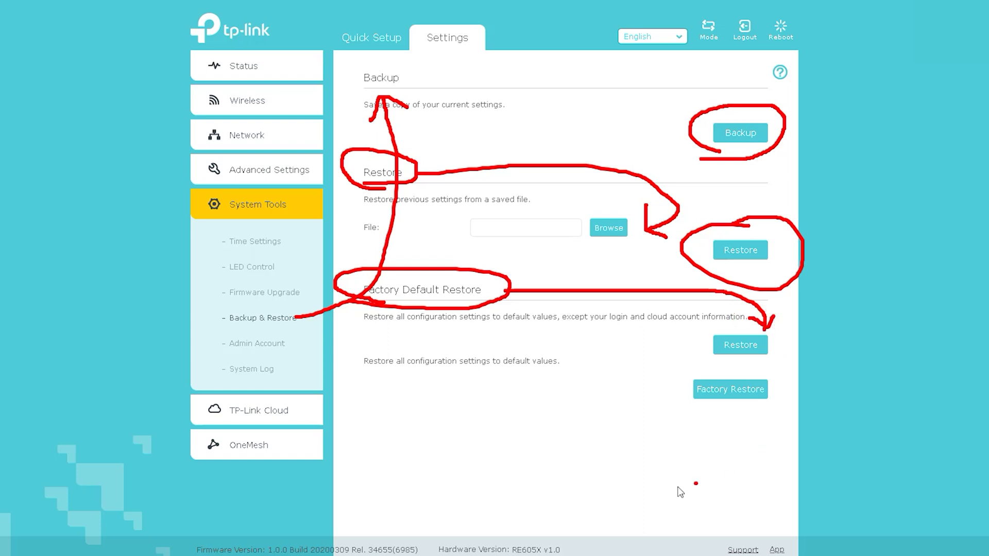
key(Escape)
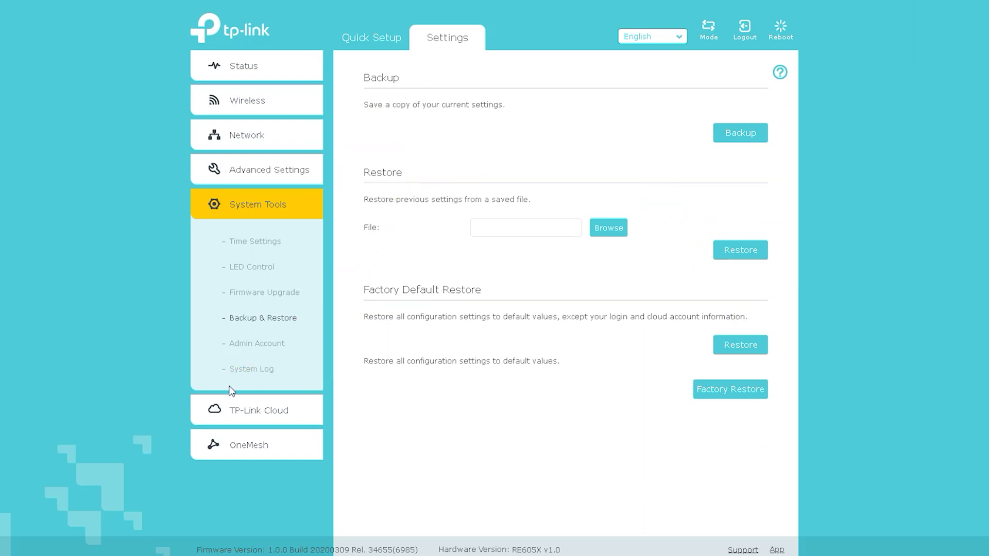
Open the Admin Account page and review the fields for changing the login password
click(255, 349)
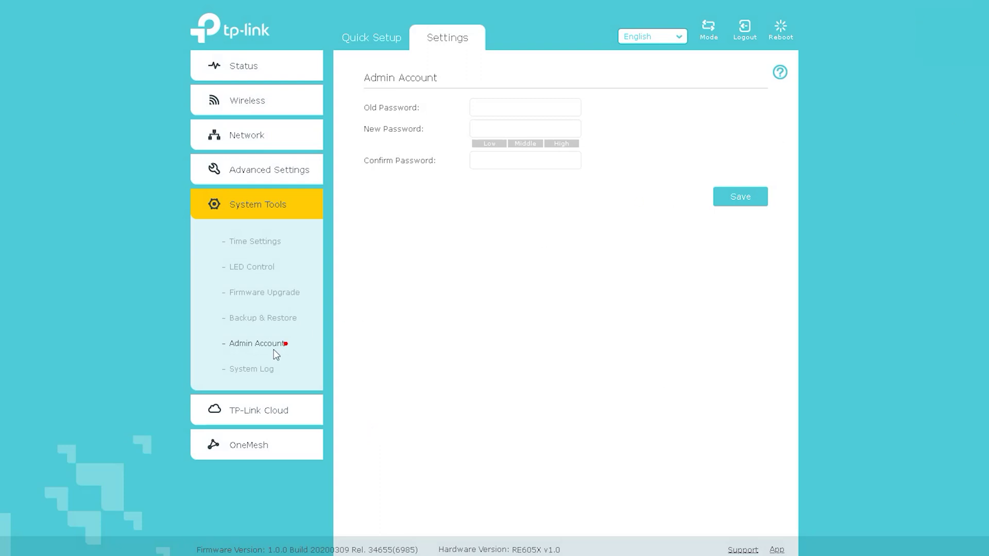
mouse_move(288, 350)
mouse_down()
mouse_move(349, 308)
mouse_move(407, 105)
mouse_move(399, 101)
mouse_move(455, 136)
mouse_up()
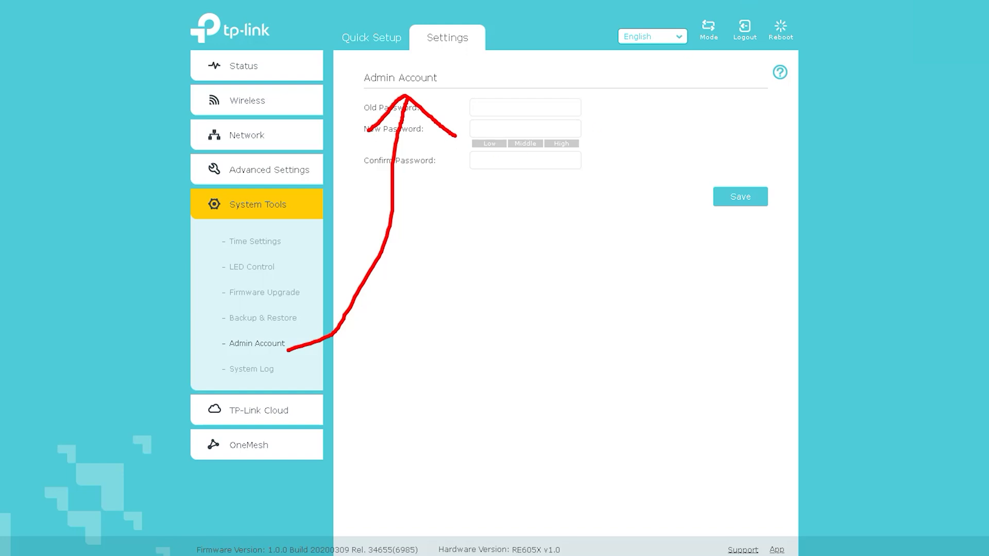
mouse_move(753, 173)
mouse_down()
mouse_move(693, 221)
mouse_move(794, 188)
mouse_move(752, 171)
mouse_up()
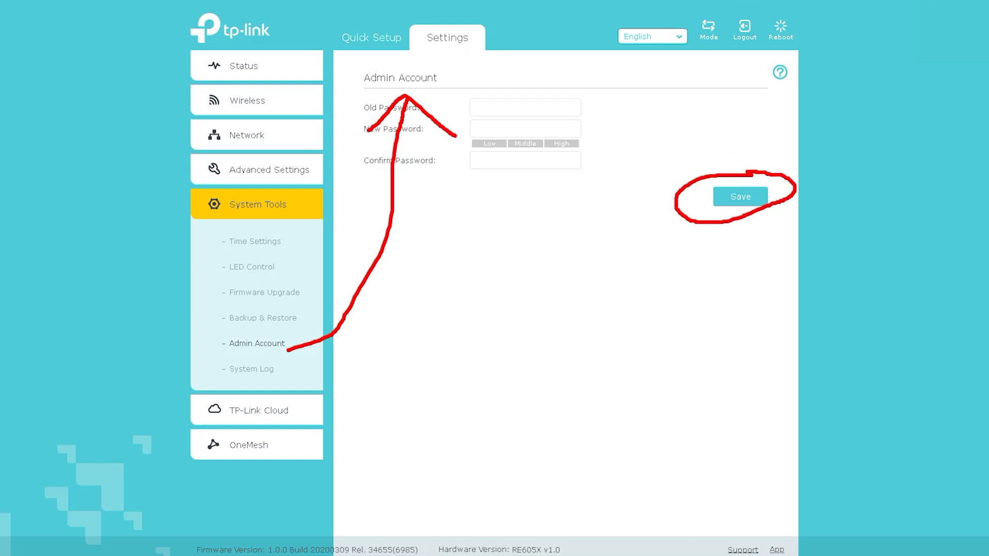
key(Escape)
View the System Log entries and open the TP-Link Cloud page
click(244, 369)
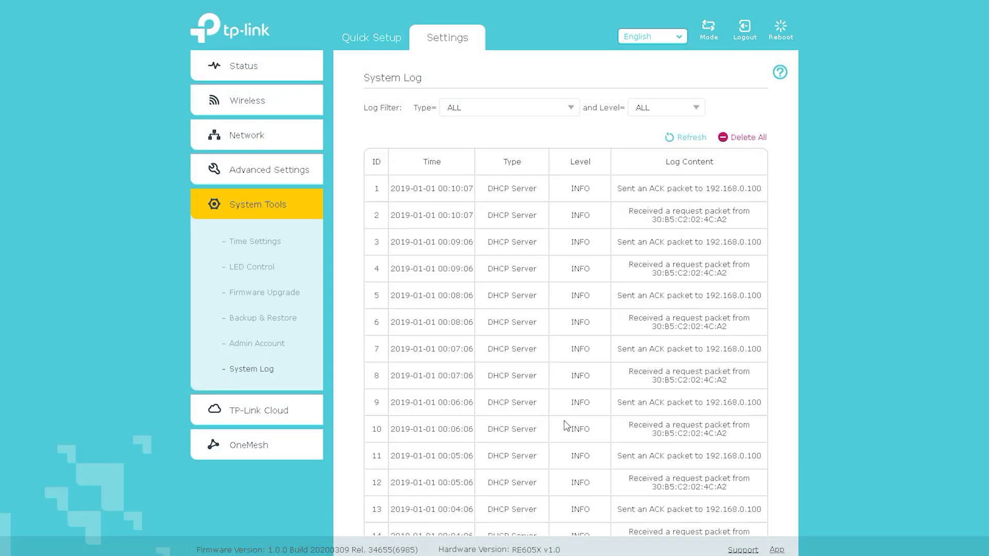
click(270, 415)
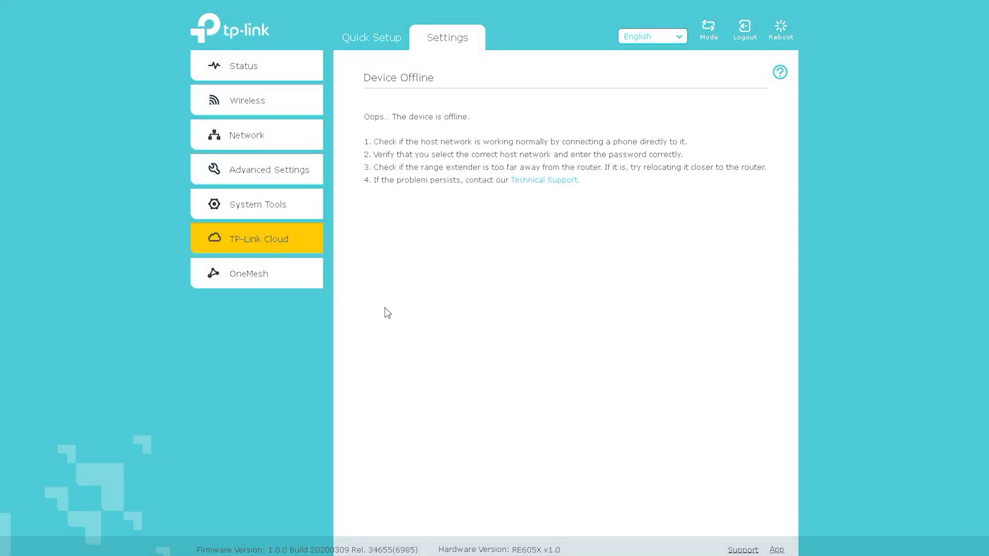
Open the OneMesh page and display the list of available interface languages
click(234, 281)
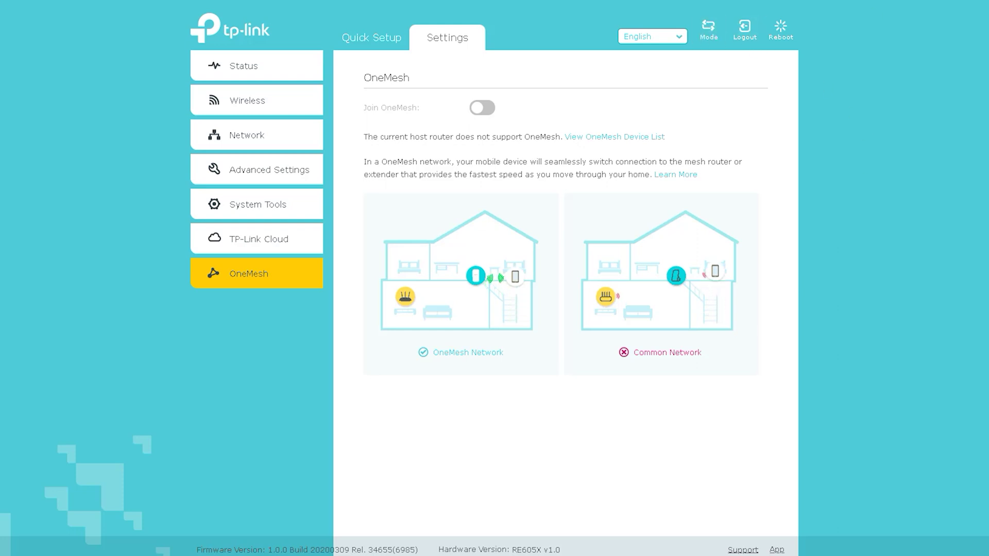
drag(654, 56, 655, 119)
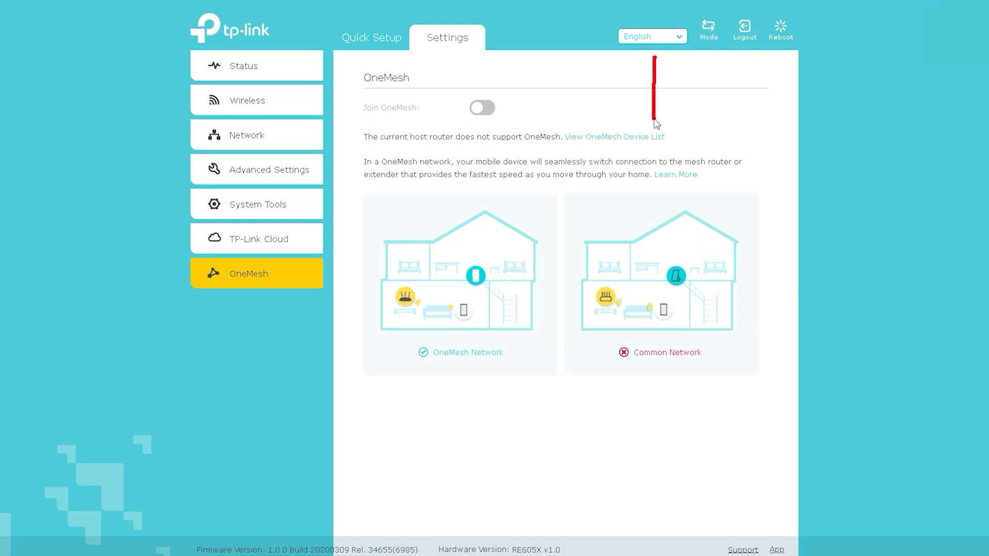
mouse_move(632, 81)
mouse_down()
mouse_move(650, 56)
mouse_move(688, 74)
mouse_up()
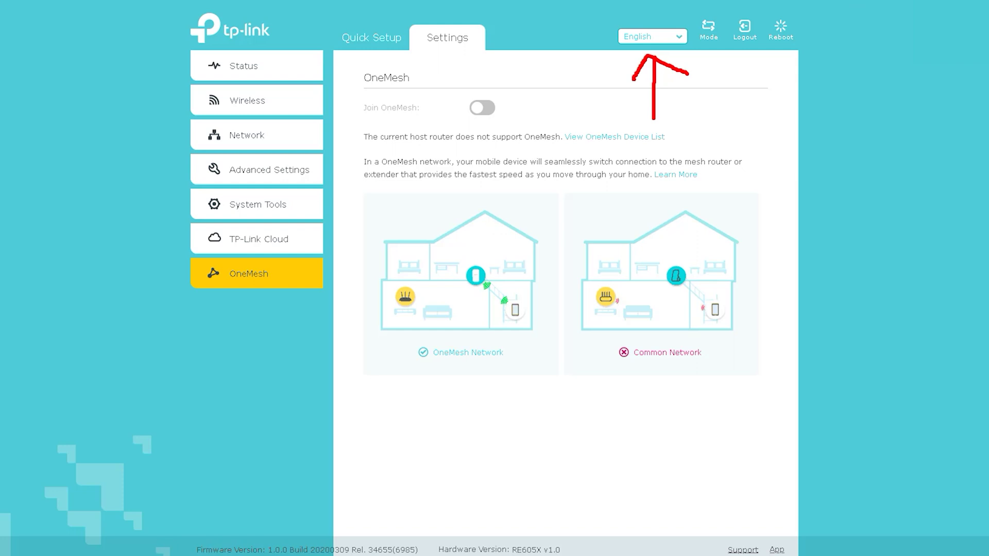
click(669, 36)
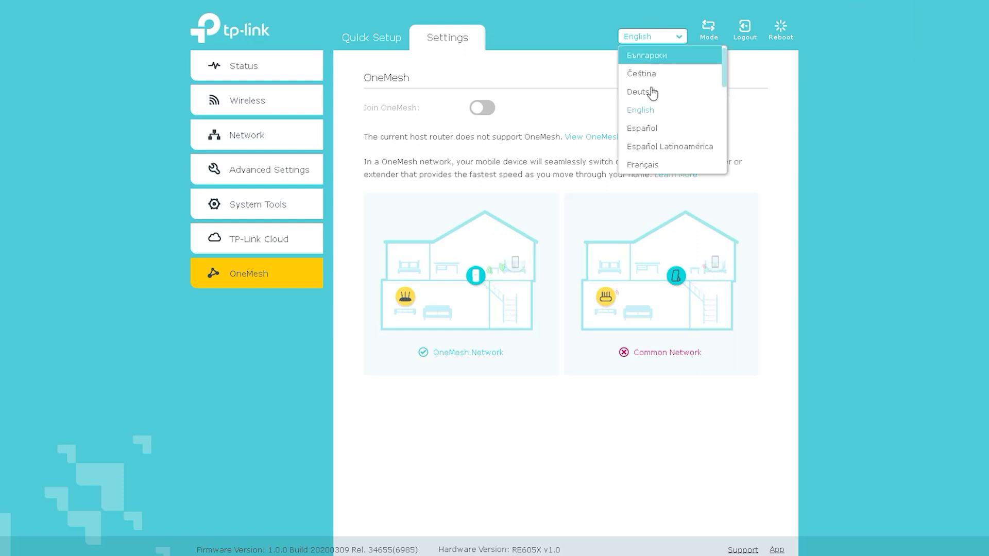
Close the language list and review the Access Point and Repeater options in Mode Selection, leaving the dialog without saving
mouse_move(726, 69)
mouse_down()
mouse_move(721, 165)
mouse_move(734, 64)
mouse_up()
click(885, 62)
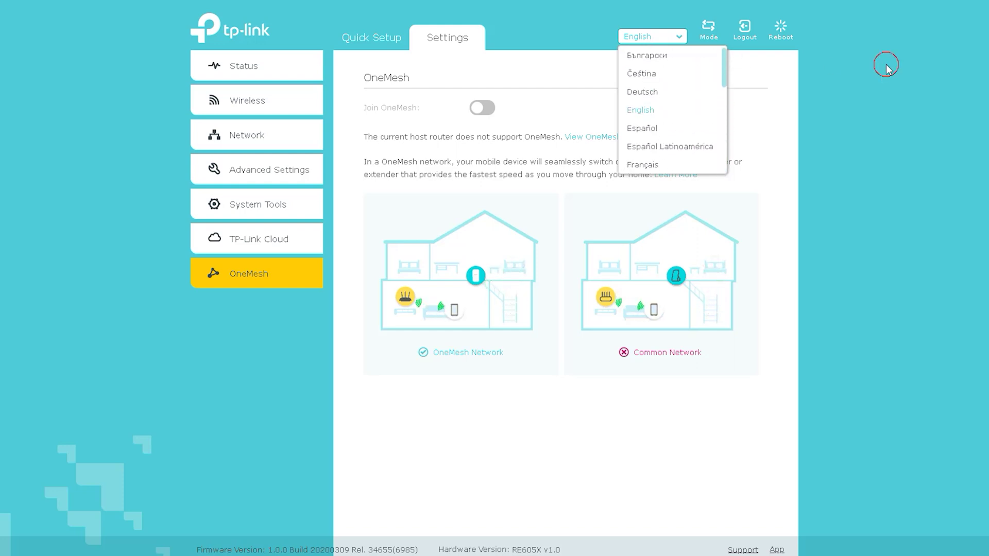
click(708, 30)
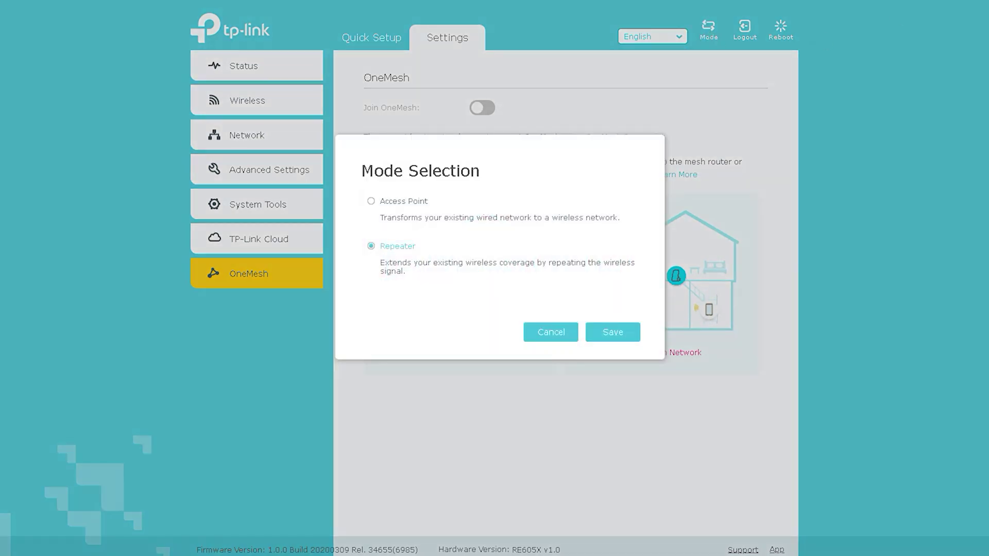
mouse_move(711, 48)
mouse_down()
mouse_move(746, 107)
mouse_move(711, 52)
mouse_move(790, 61)
mouse_up()
click(684, 66)
mouse_move(700, 50)
mouse_down()
mouse_move(536, 160)
mouse_move(473, 188)
mouse_up()
drag(480, 185, 573, 198)
mouse_move(357, 256)
mouse_down()
mouse_move(434, 249)
mouse_move(346, 248)
mouse_up()
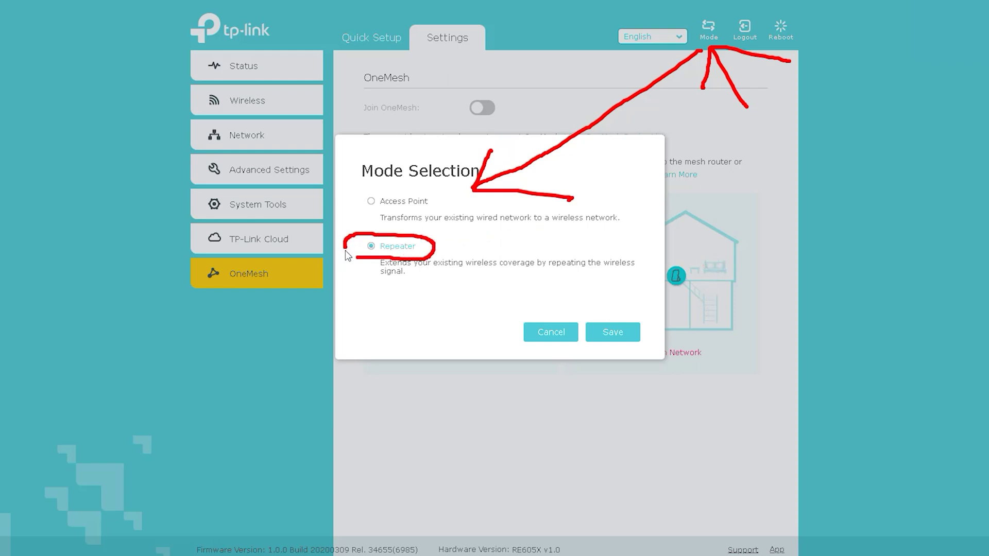
mouse_move(371, 192)
mouse_down()
mouse_move(410, 222)
mouse_move(414, 185)
mouse_move(361, 186)
mouse_up()
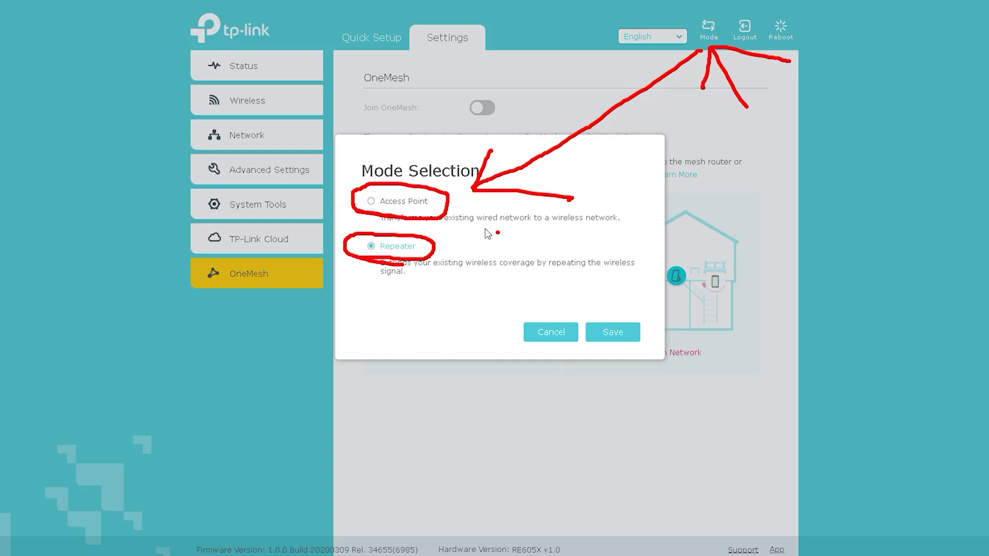
mouse_move(458, 230)
mouse_down()
mouse_move(578, 306)
mouse_move(571, 281)
mouse_move(516, 311)
mouse_up()
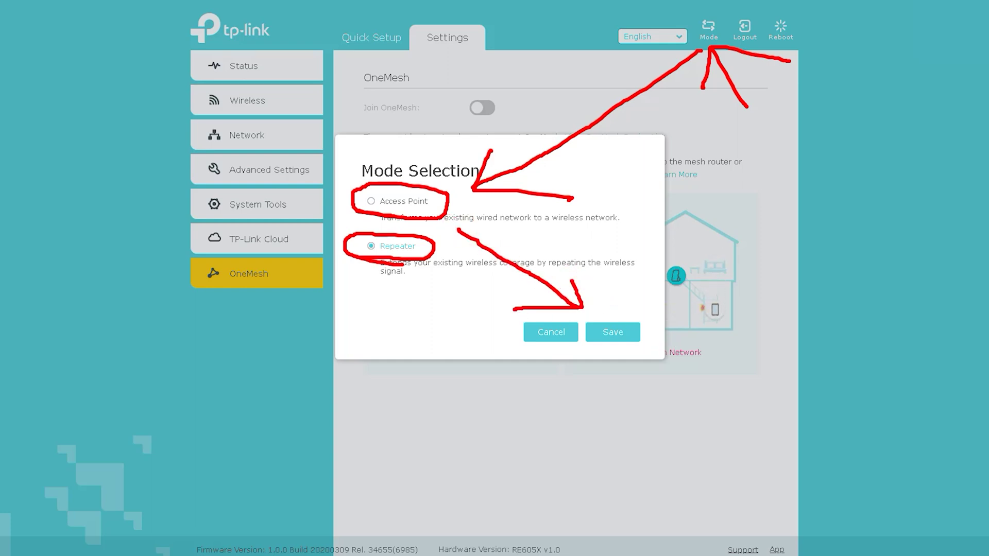
key(Escape)
click(548, 331)
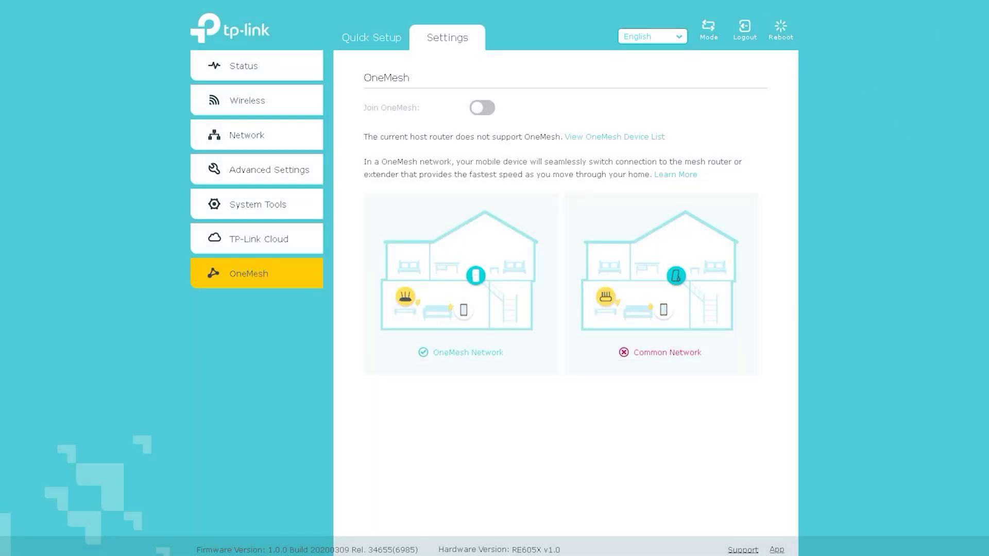
drag(721, 49, 796, 47)
drag(761, 9, 732, 50)
drag(795, 49, 849, 118)
click(782, 79)
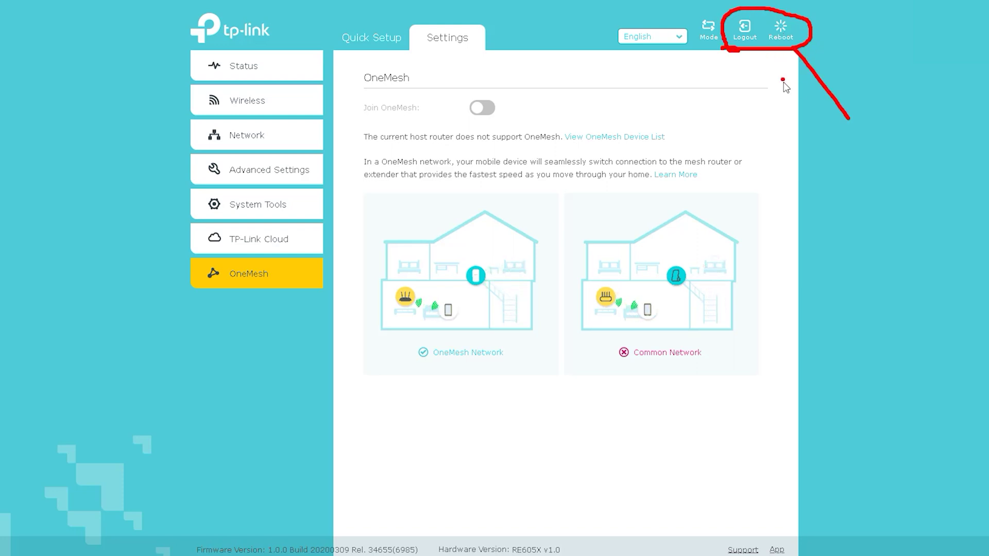